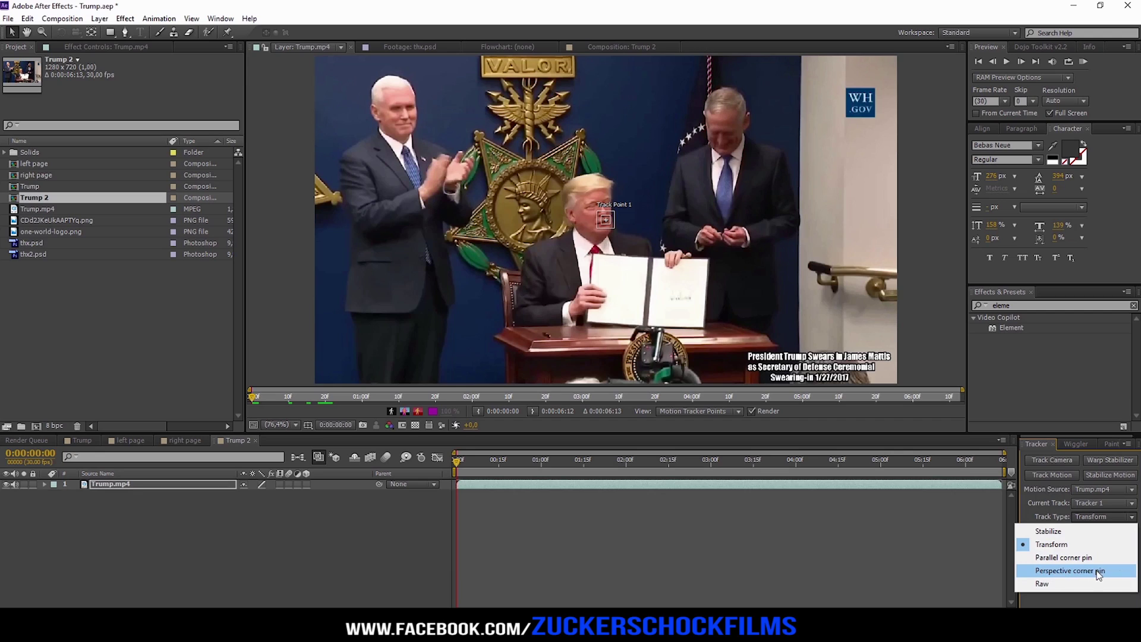
Step: Set the track type to Perspective corner pin and place track points 4 and 3 on the left page's lower corners
left_click(1117, 570)
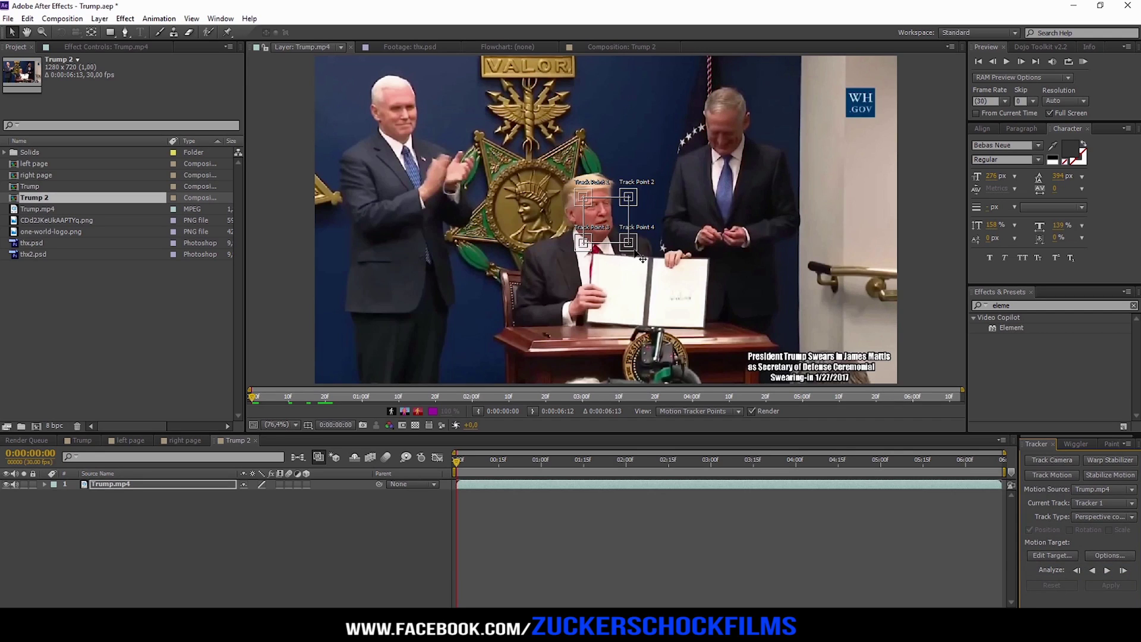
left_click_drag(643, 259, 649, 331)
scroll(598, 313, "up", 1)
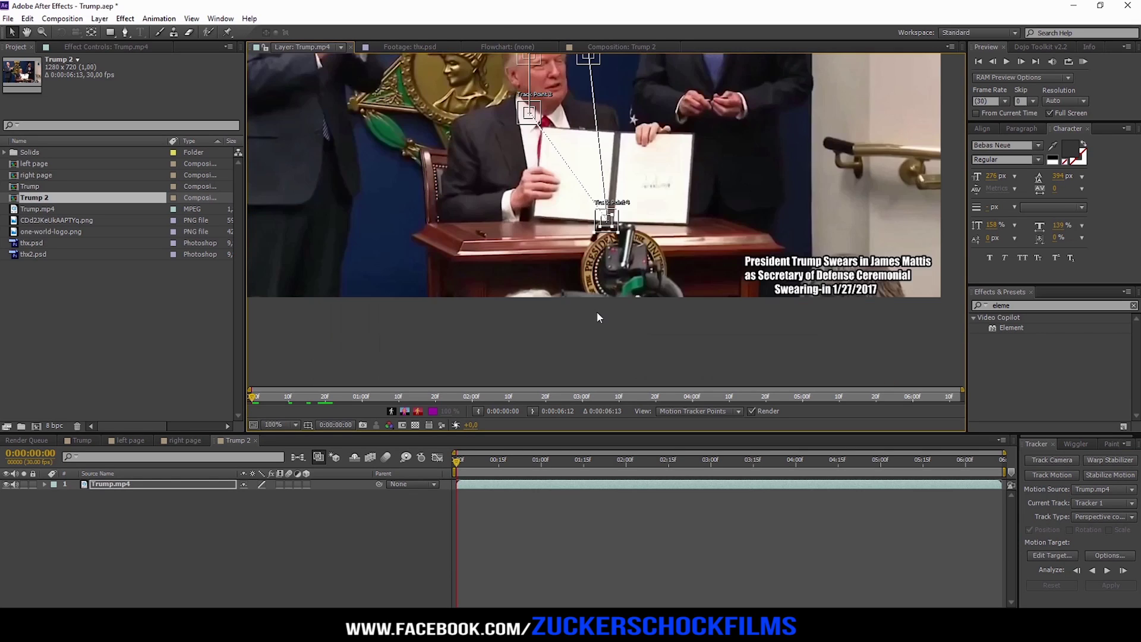
scroll(564, 218, "up", 1)
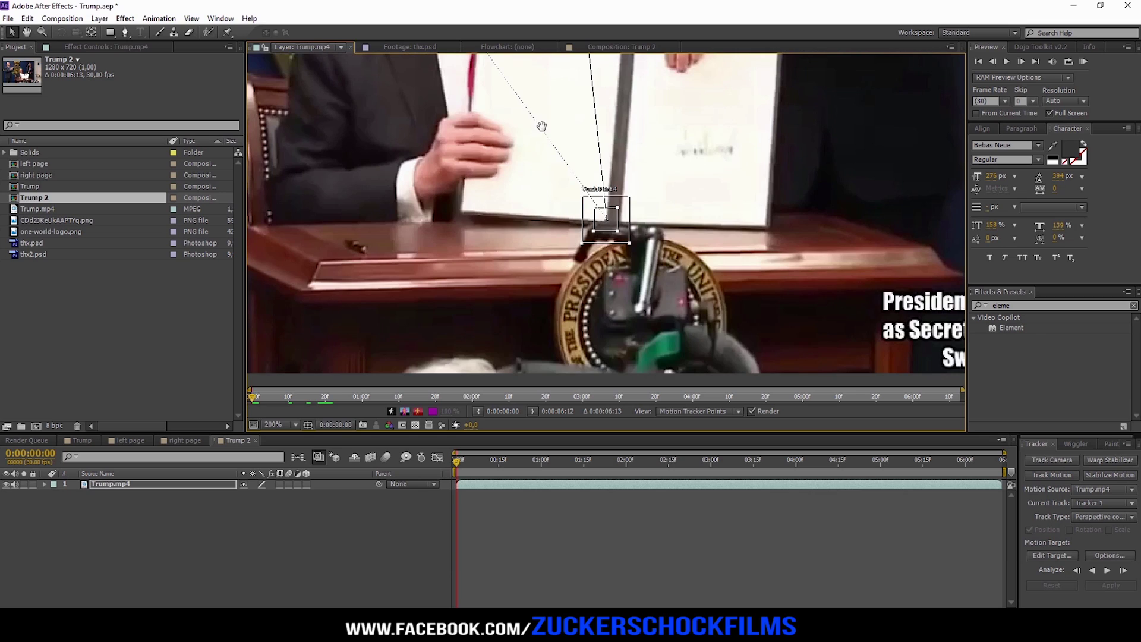
left_click_drag(542, 126, 554, 210)
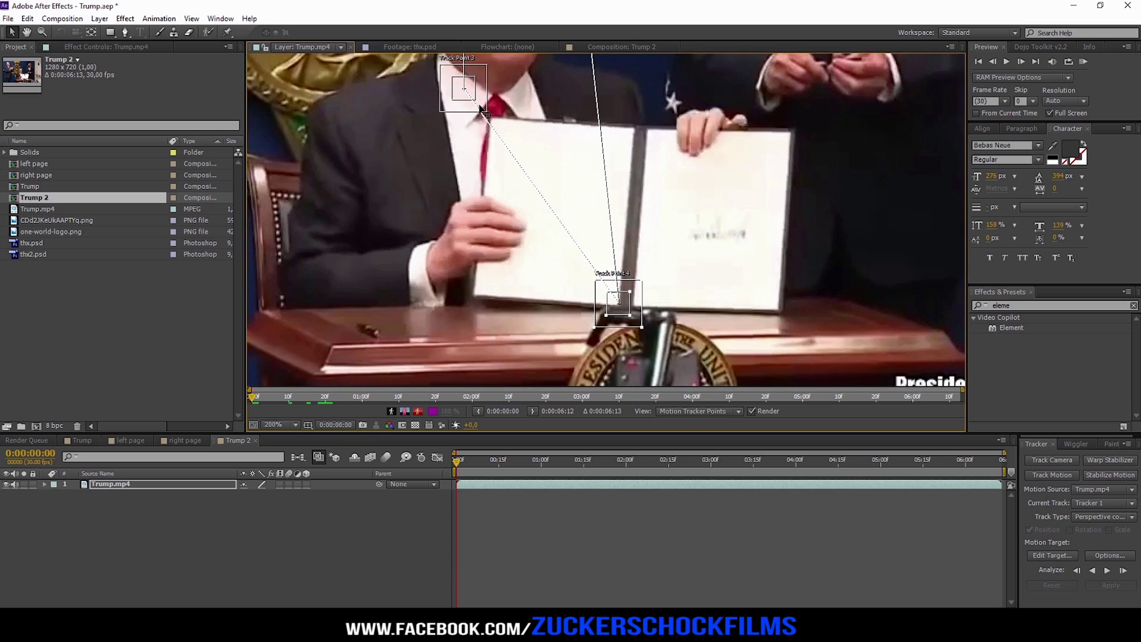
left_click_drag(481, 109, 496, 314)
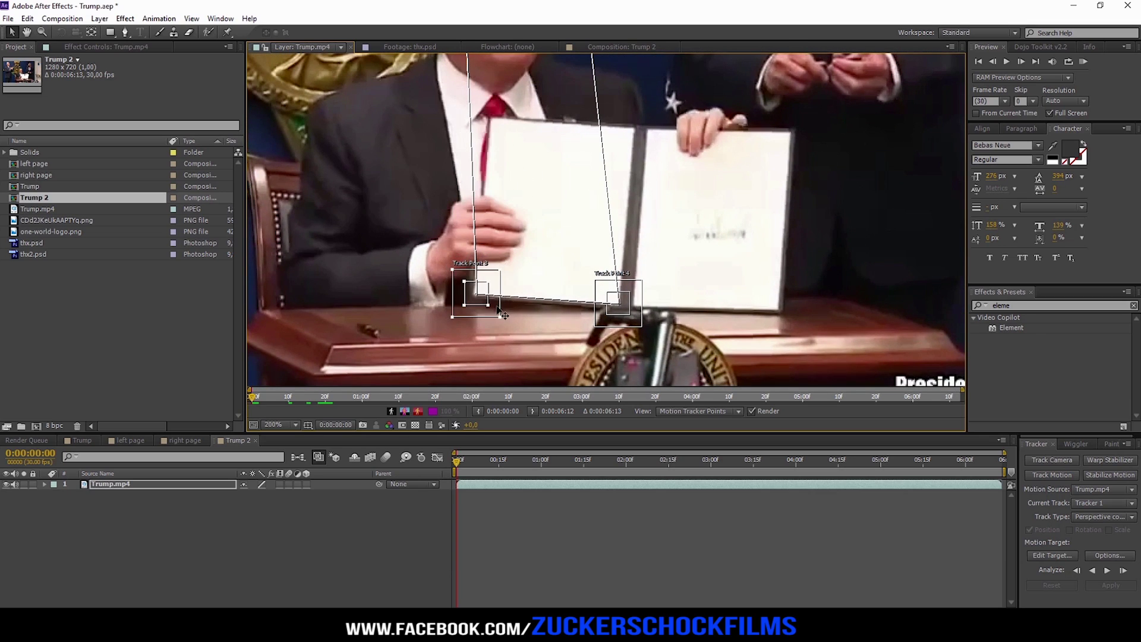
Step: Place track points 2 and 1 on the left page's upper corners and analyze the motion forward
scroll(647, 156, "down", 1)
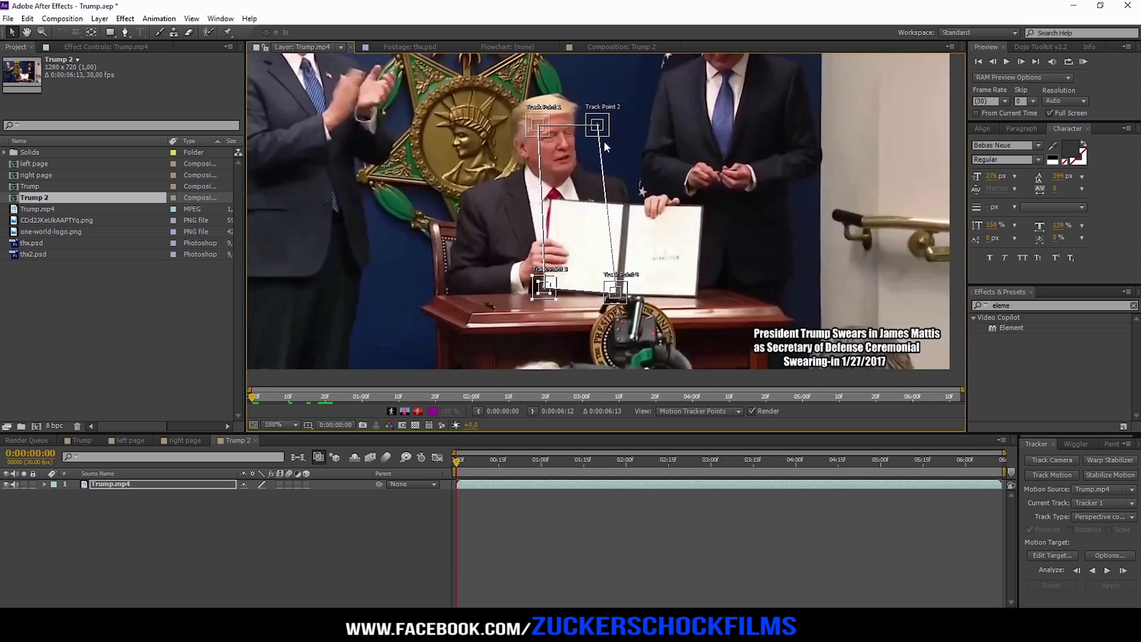
left_click_drag(613, 140, 632, 213)
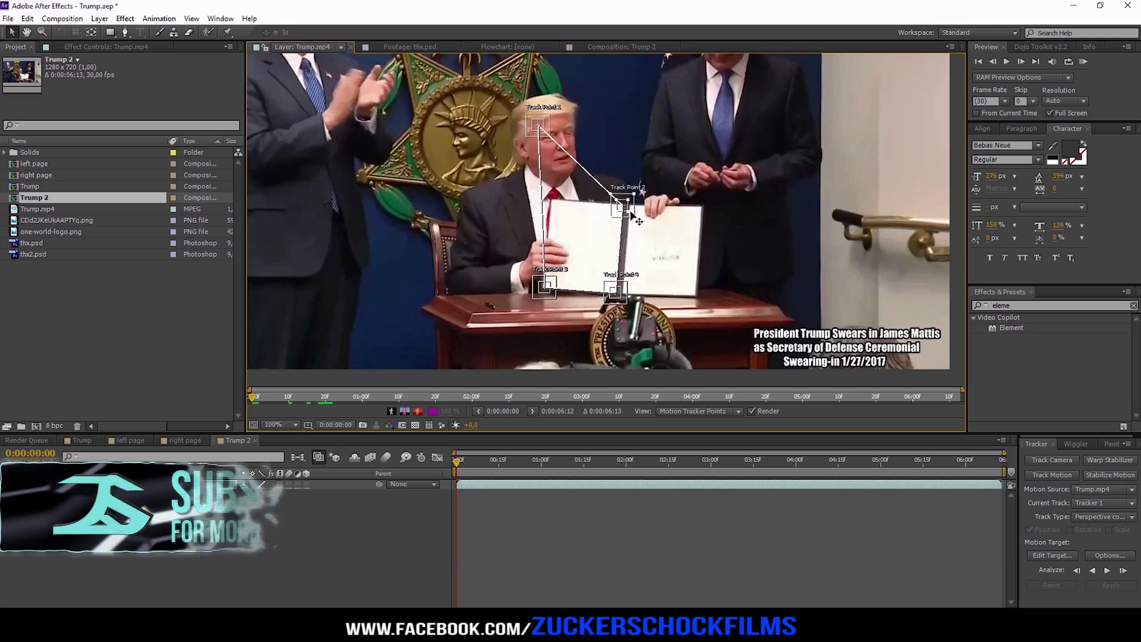
left_click_drag(546, 131, 569, 208)
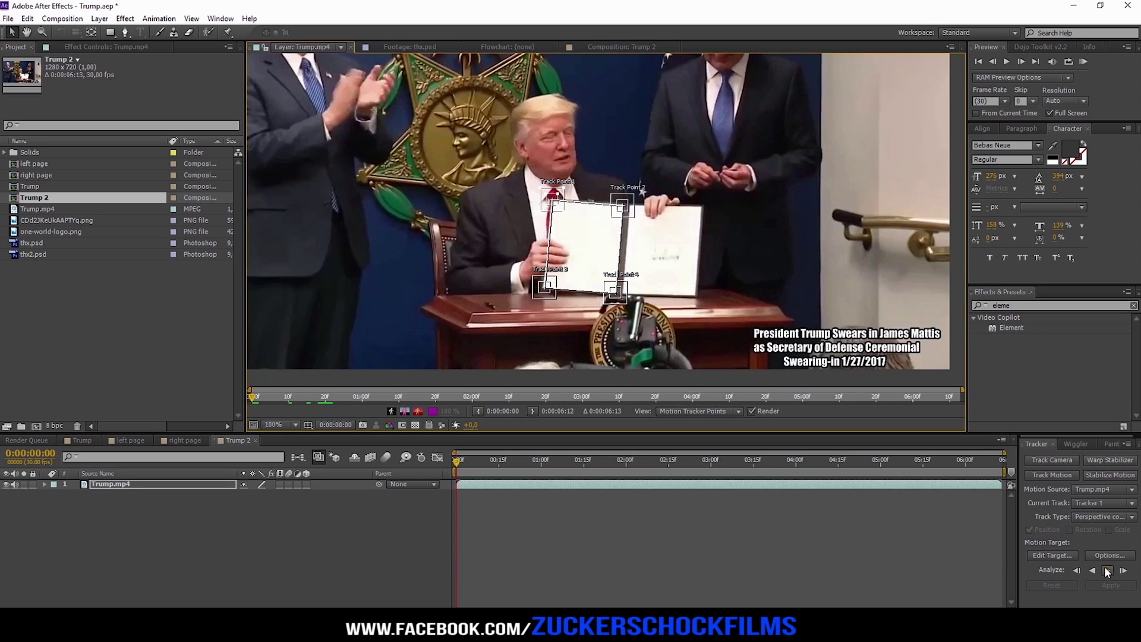
left_click(1108, 571)
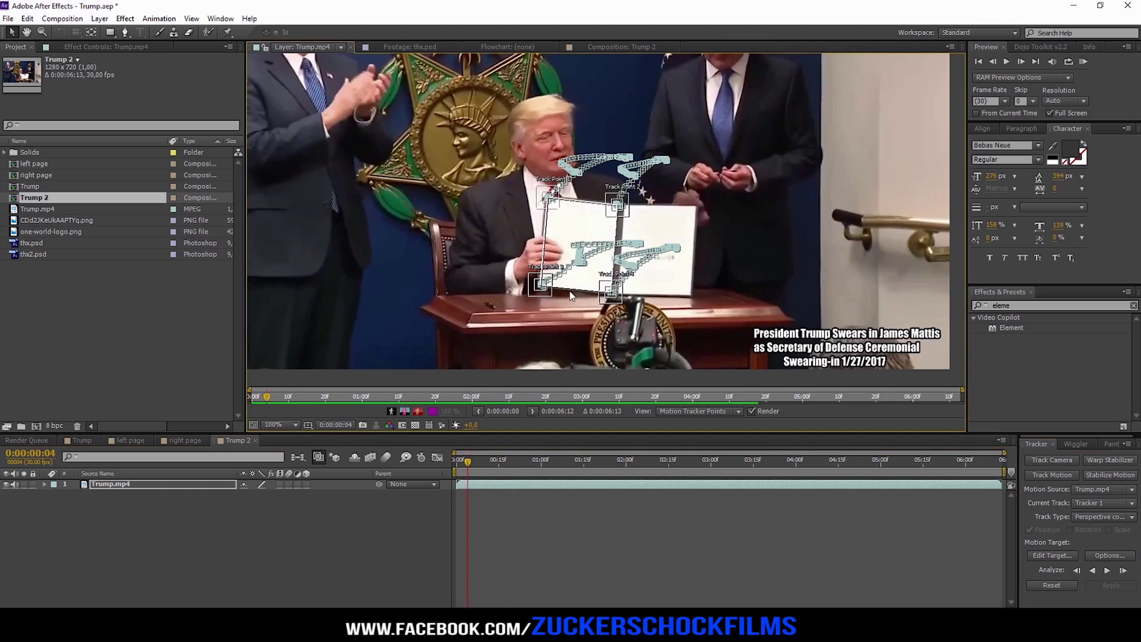
Step: Scrub to where the track drifts, realign the track points to the left page's corners around 0:00:04:29, and analyze forward again
left_click_drag(466, 460, 699, 461)
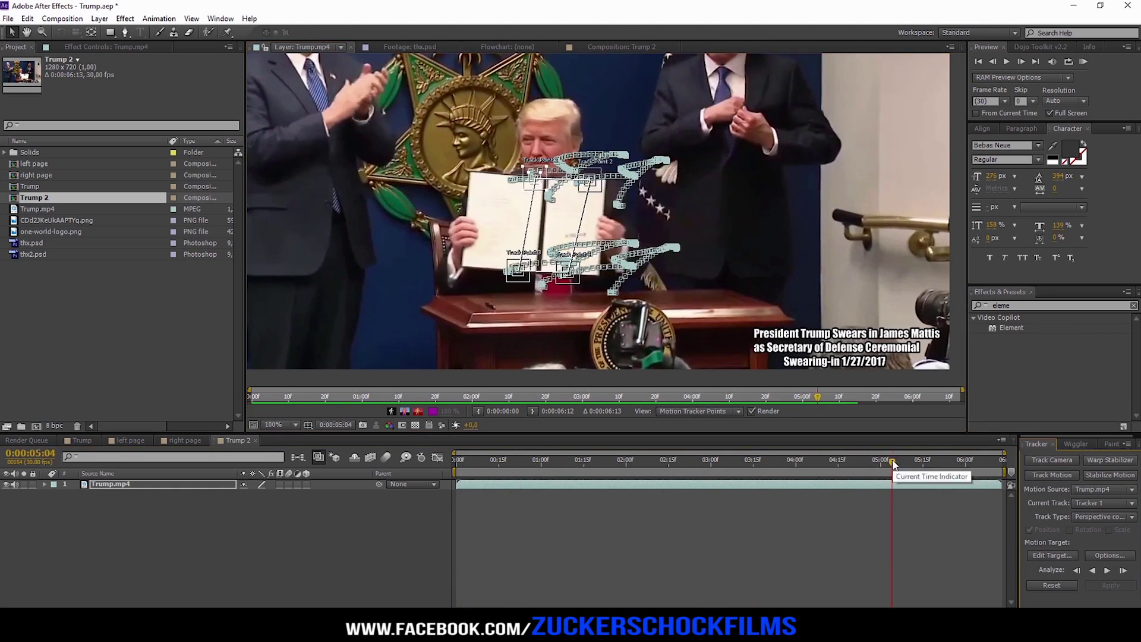
left_click_drag(893, 462, 873, 462)
left_click_drag(581, 179, 599, 177)
left_click_drag(873, 462, 876, 461)
left_click_drag(529, 172, 521, 172)
left_click_drag(876, 462, 878, 462)
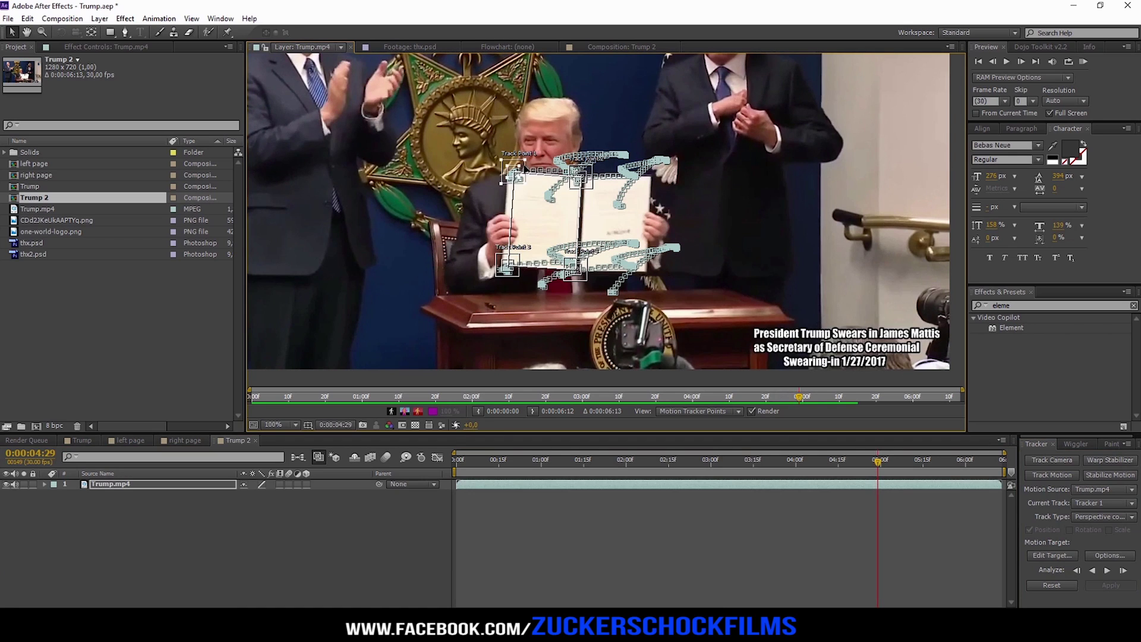
left_click_drag(513, 266, 505, 260)
left_click(1107, 571)
Step: Go back to just after the five-second mark, realign the drifting track points with the page corners, and rerun the forward analysis
left_click_drag(953, 462, 884, 462)
left_click_drag(576, 191, 567, 191)
scroll(551, 270, "up", 1)
left_click_drag(626, 249, 645, 267)
scroll(606, 221, "down", 1)
left_click(1107, 570)
Step: Fine-tune the track points on the left page's corners from 0:00:05:03 onward and analyze the remaining frames forward
left_click_drag(898, 462, 890, 462)
left_click_drag(530, 220, 528, 219)
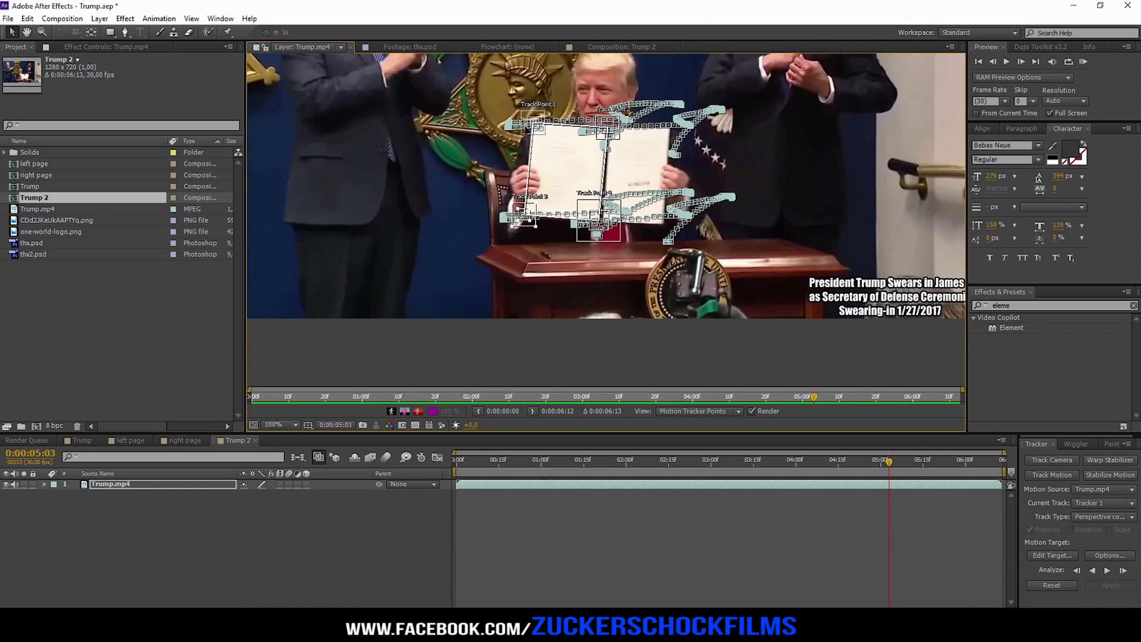
left_click_drag(529, 130, 527, 127)
scroll(528, 123, "up", 1)
scroll(629, 230, "down", 1)
left_click_drag(890, 461, 893, 462)
scroll(597, 221, "up", 1)
left_click_drag(746, 249, 742, 252)
scroll(741, 252, "down", 1)
left_click(1107, 570)
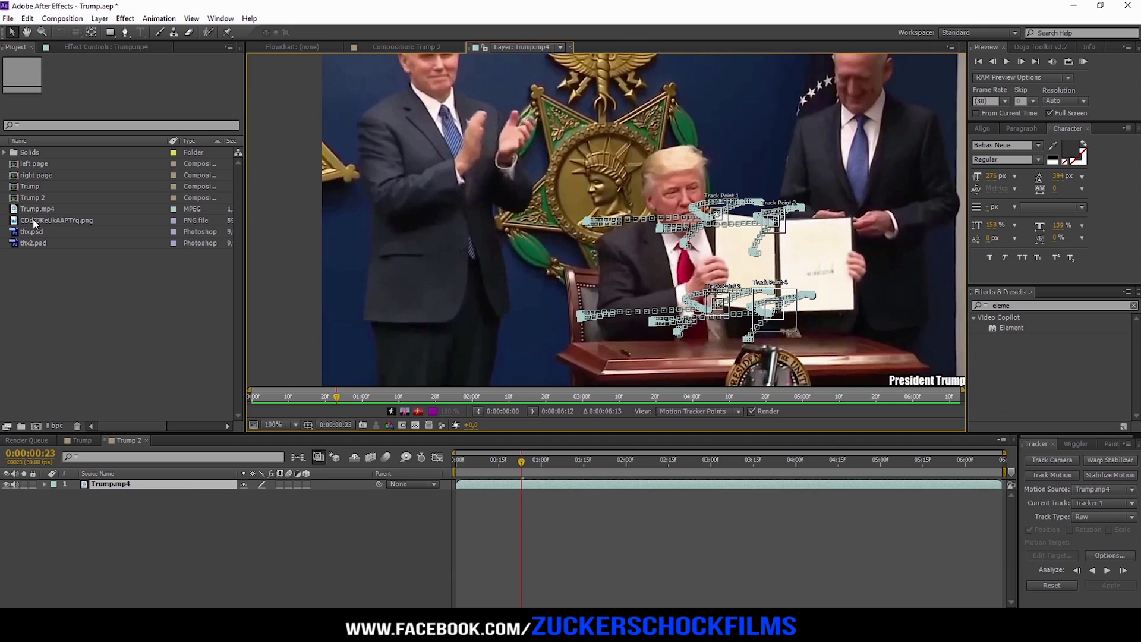
Step: Add CDd2JKeUkAAPTYq.png above Trump.mp4 in the Trump 2 composition and pre-compose it as "left"
left_click_drag(33, 219, 113, 480)
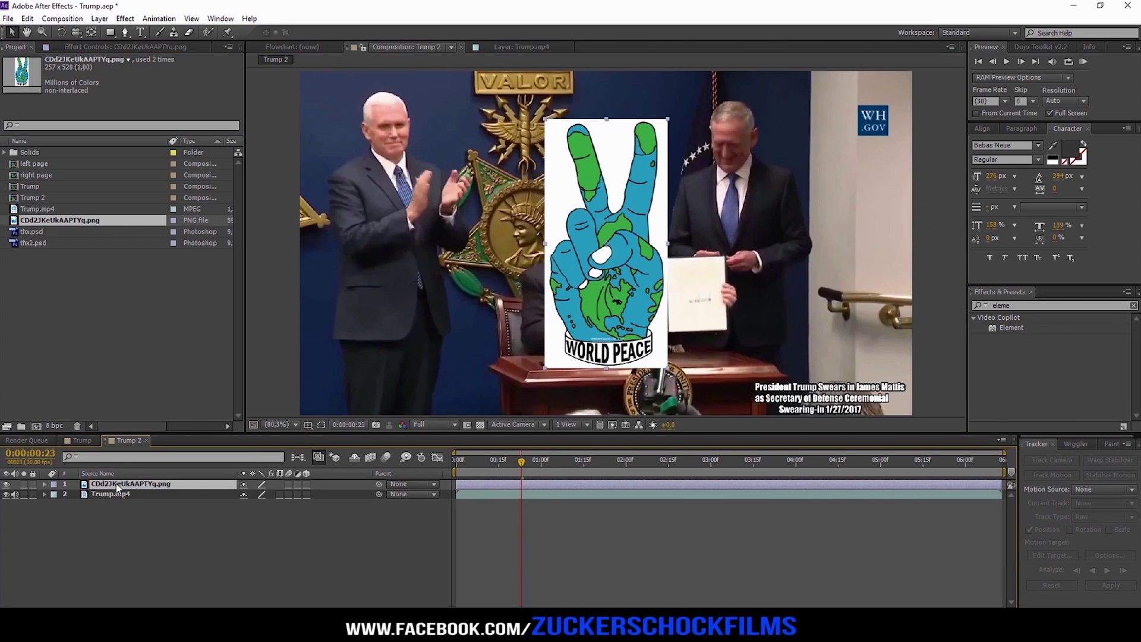
right_click(116, 484)
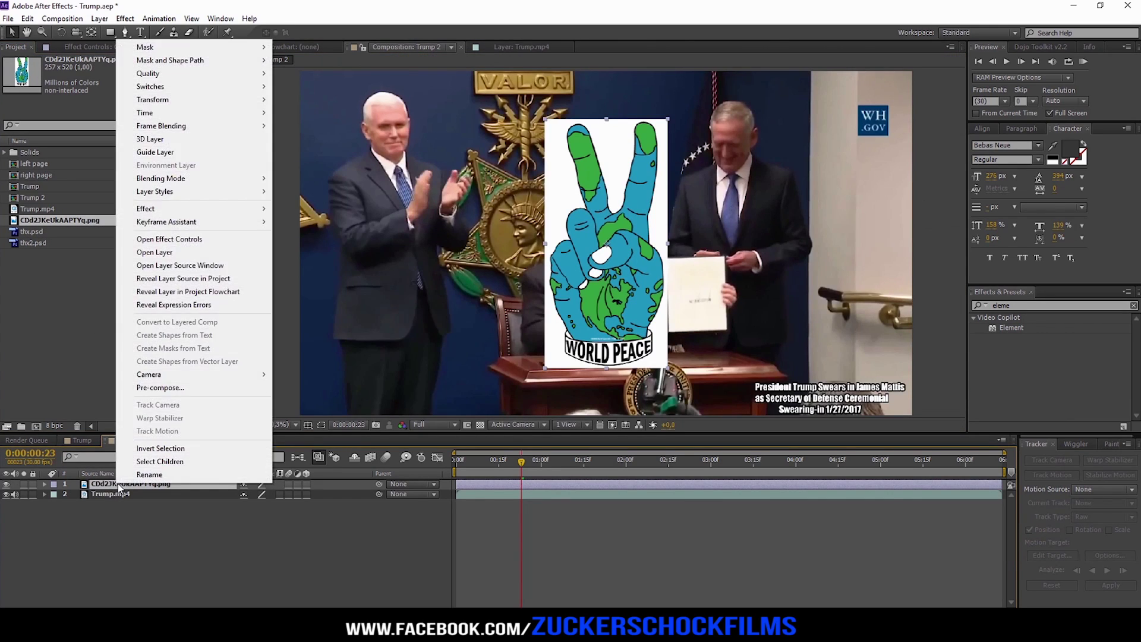
left_click(184, 387)
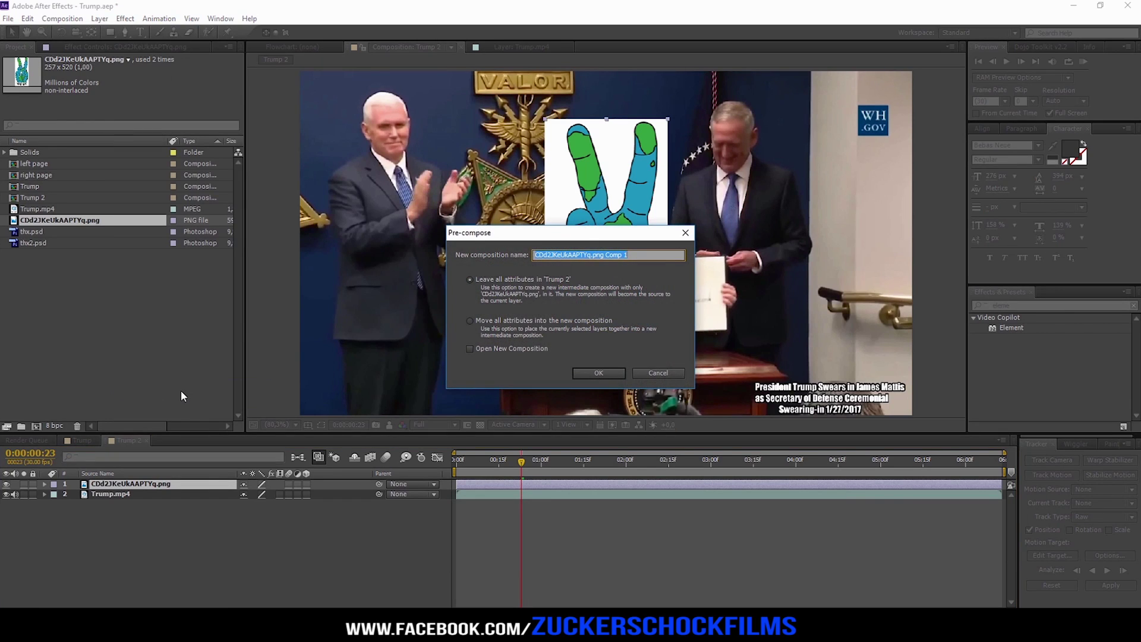
type("left")
left_click(597, 374)
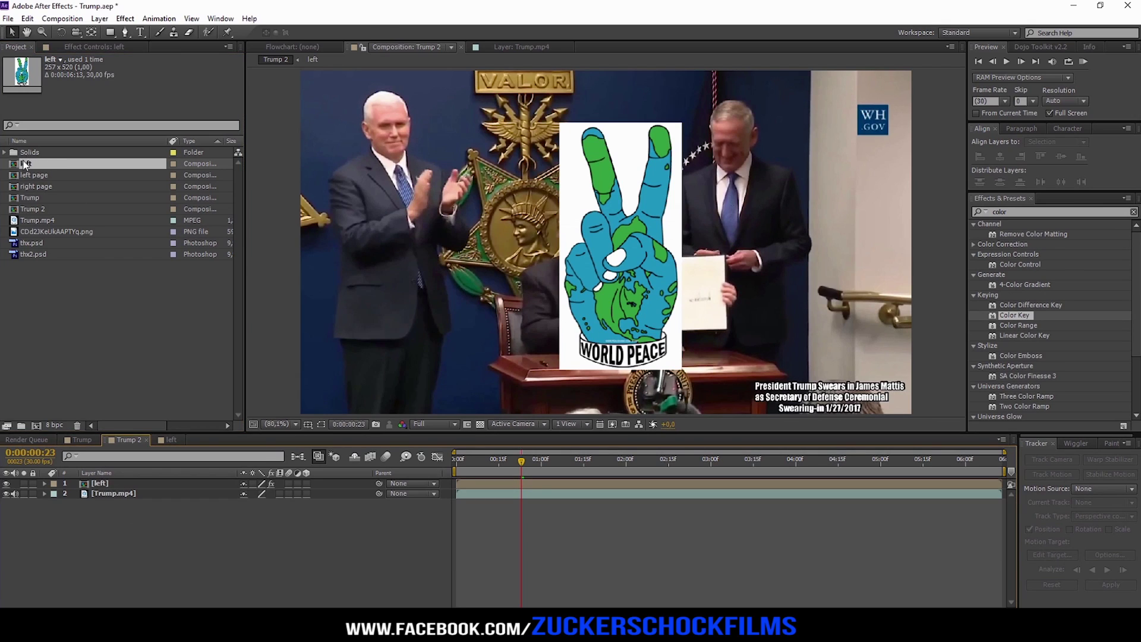
Step: Duplicate the left composition in the project and rename the copy "right"
left_click(42, 167)
key("ctrl+d")
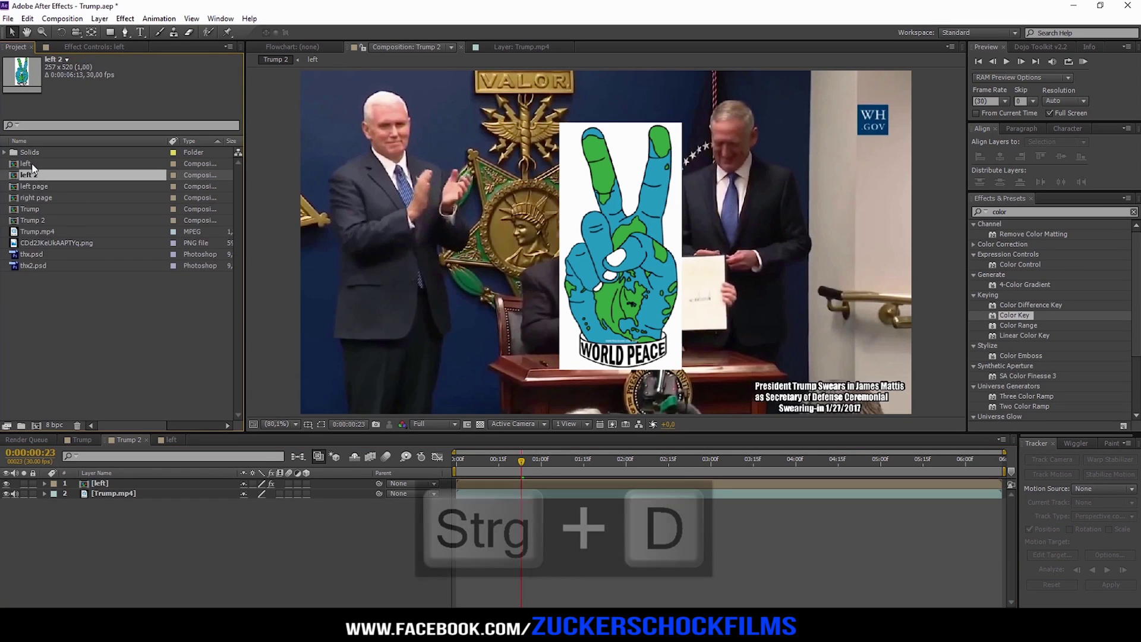
key("Return")
type("r")
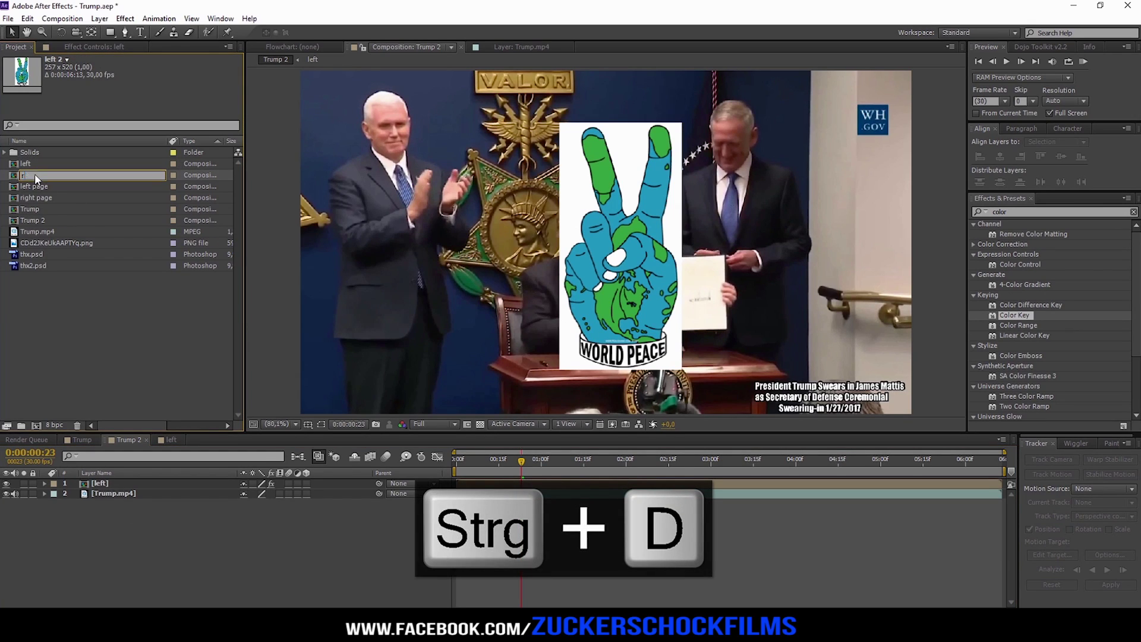
type("ight")
key("Return")
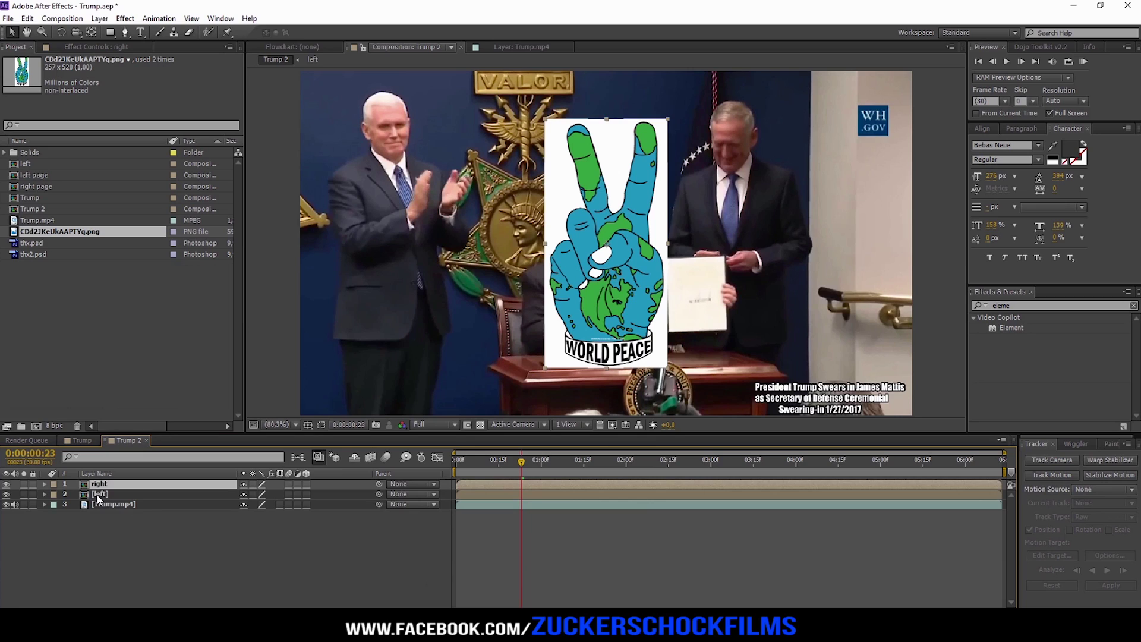
Step: Open the left composition, apply Color Key to the peace-hand image, and sample its white background as the key color
double_click(99, 495)
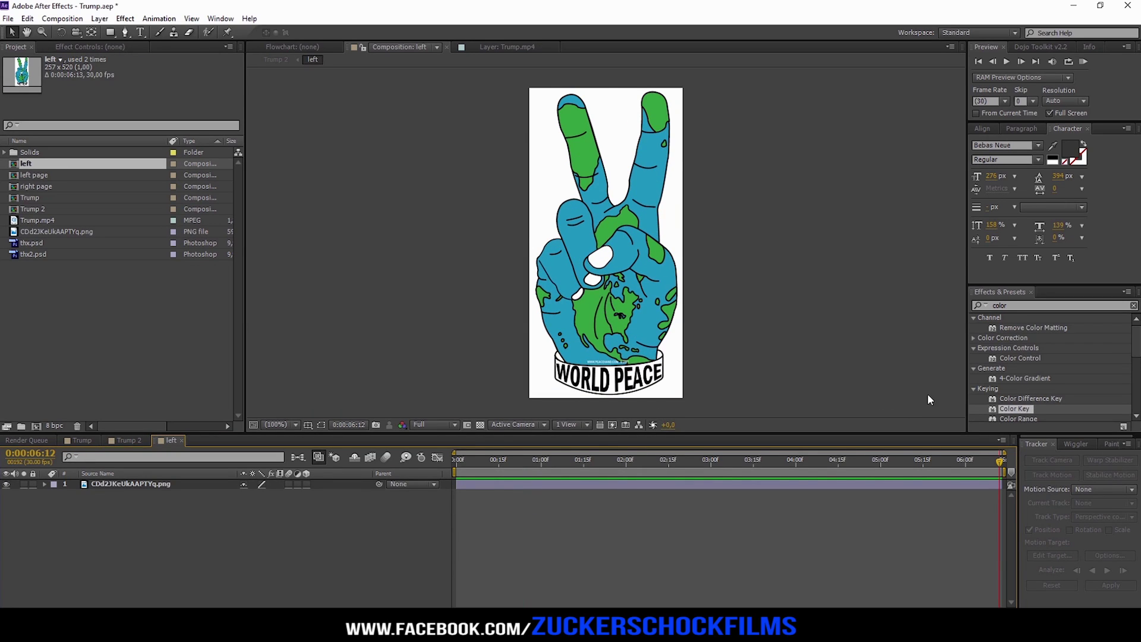
left_click_drag(929, 398, 464, 158)
left_click(154, 80)
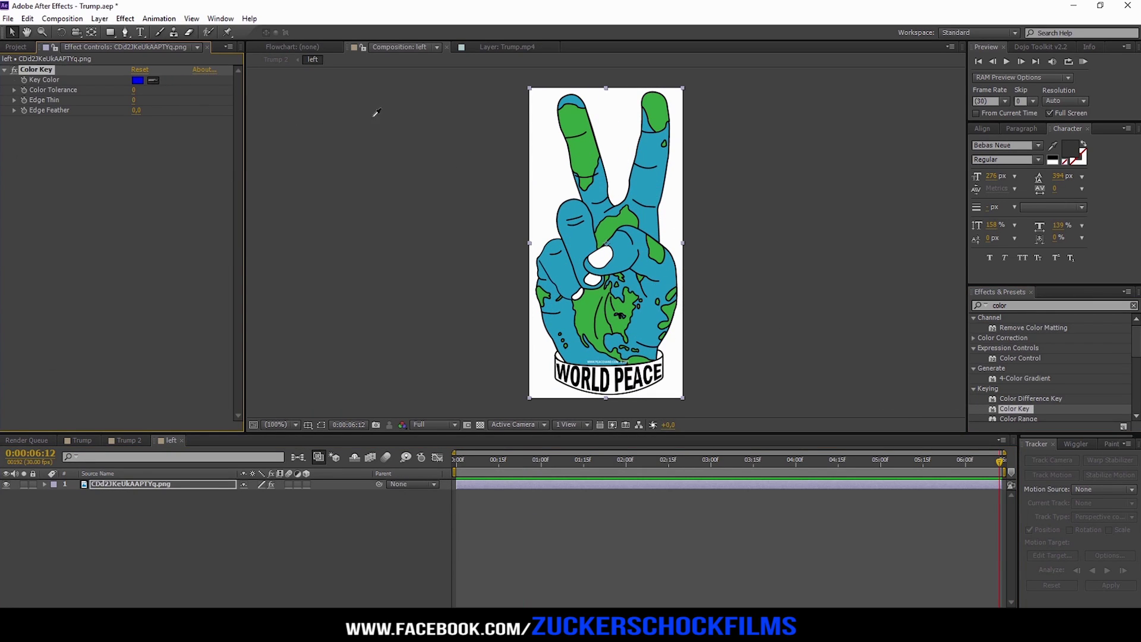
left_click(549, 141)
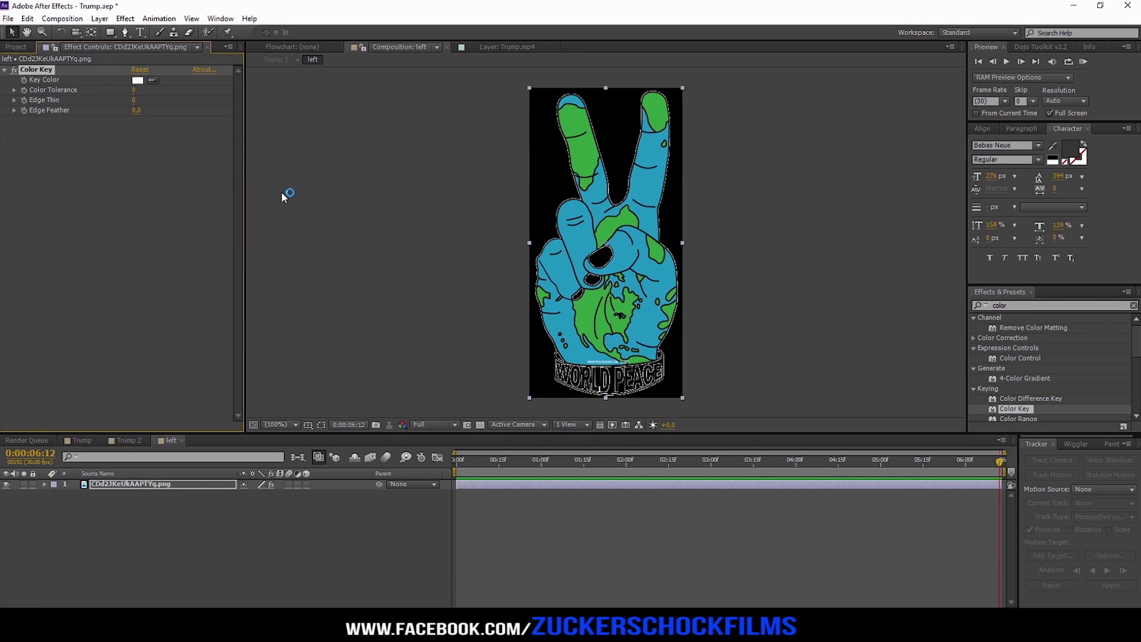
Step: Create a 257 x 520 px solid colored FFEDCC and place it beneath the peace-hand image
left_click(145, 518)
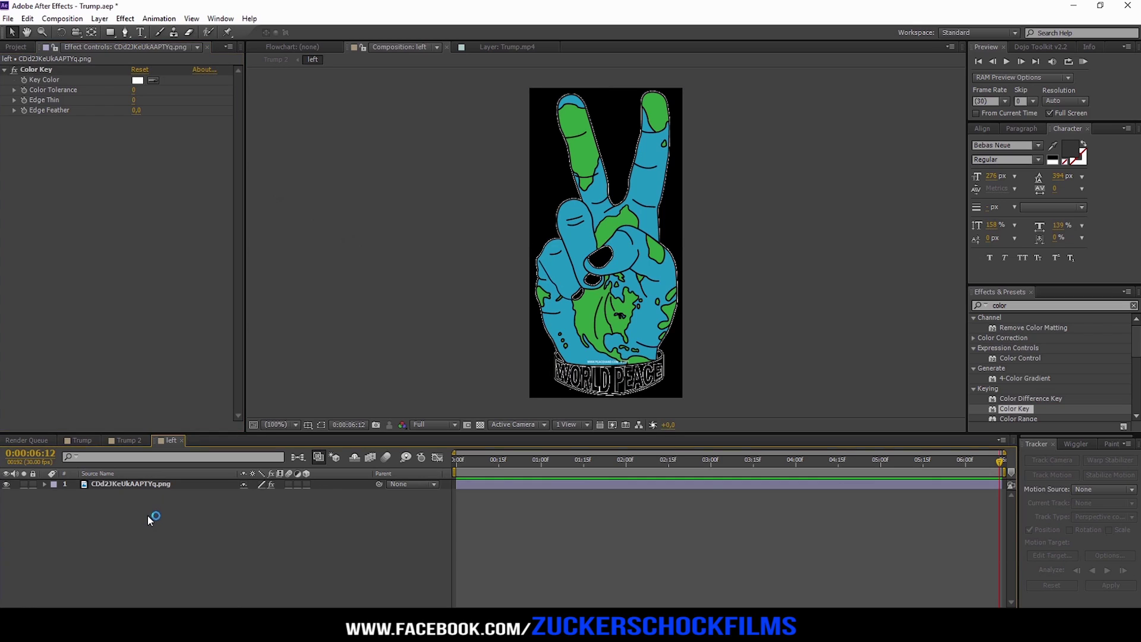
key("ctrl+y")
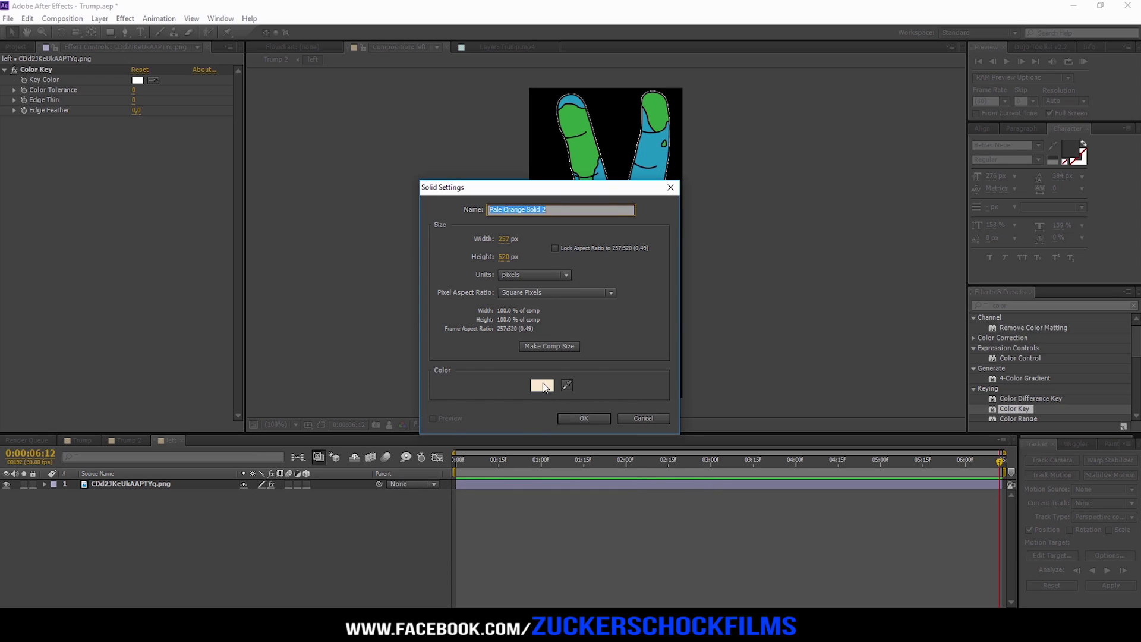
left_click(541, 385)
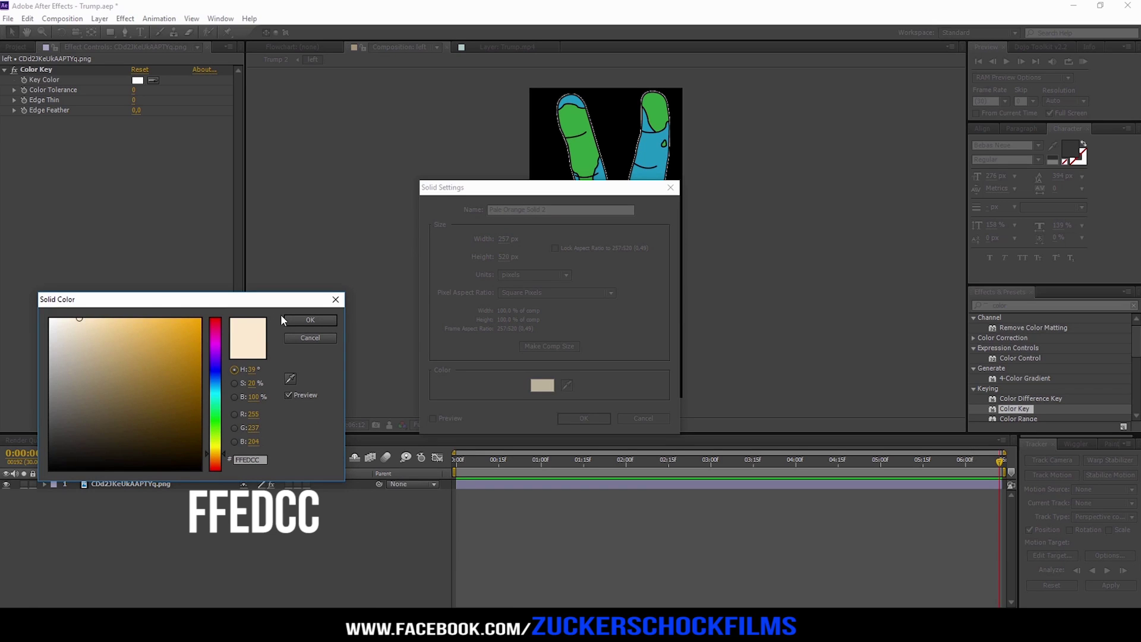
left_click(298, 317)
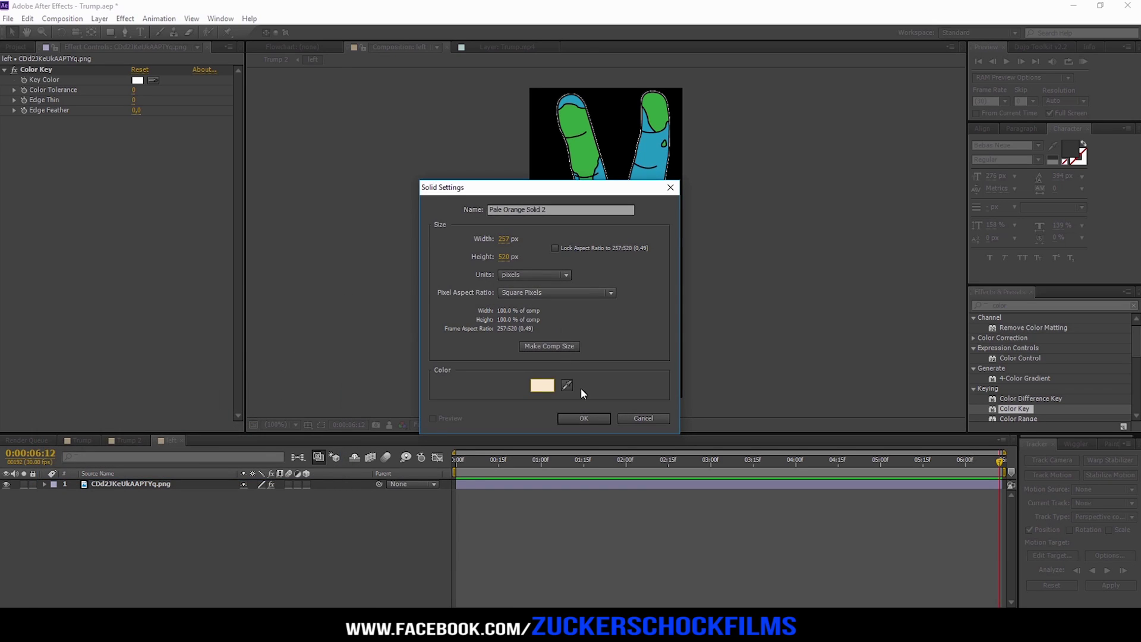
left_click(585, 419)
left_click_drag(115, 483, 116, 507)
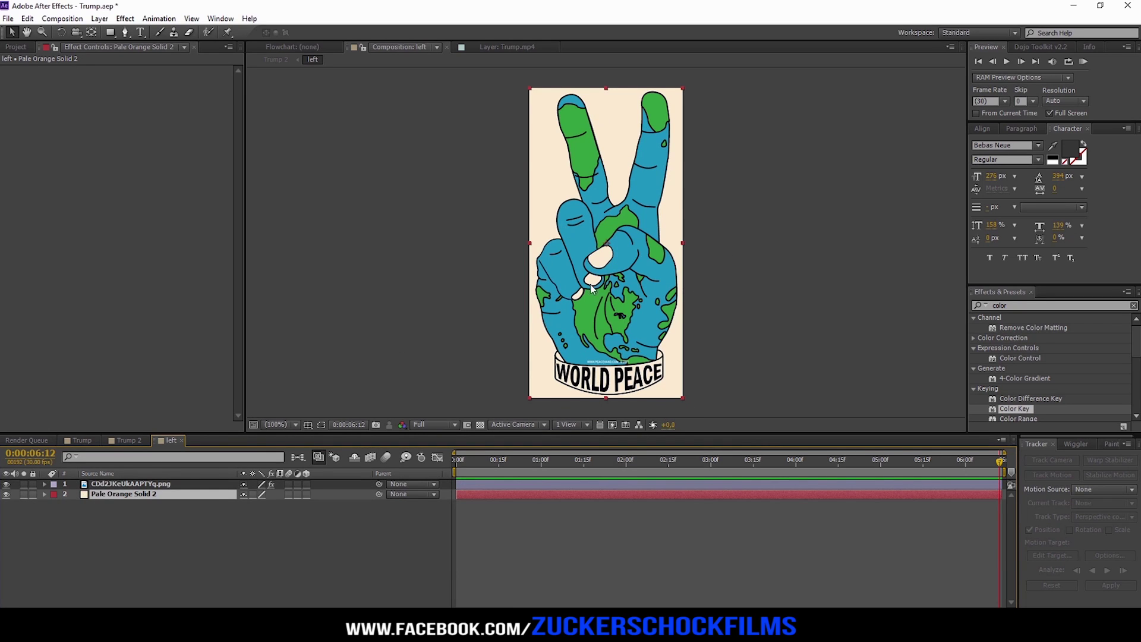
Step: Return to Trump 2, set the left layer as Trump.mp4's motion target, and apply the tracking data
left_click(124, 441)
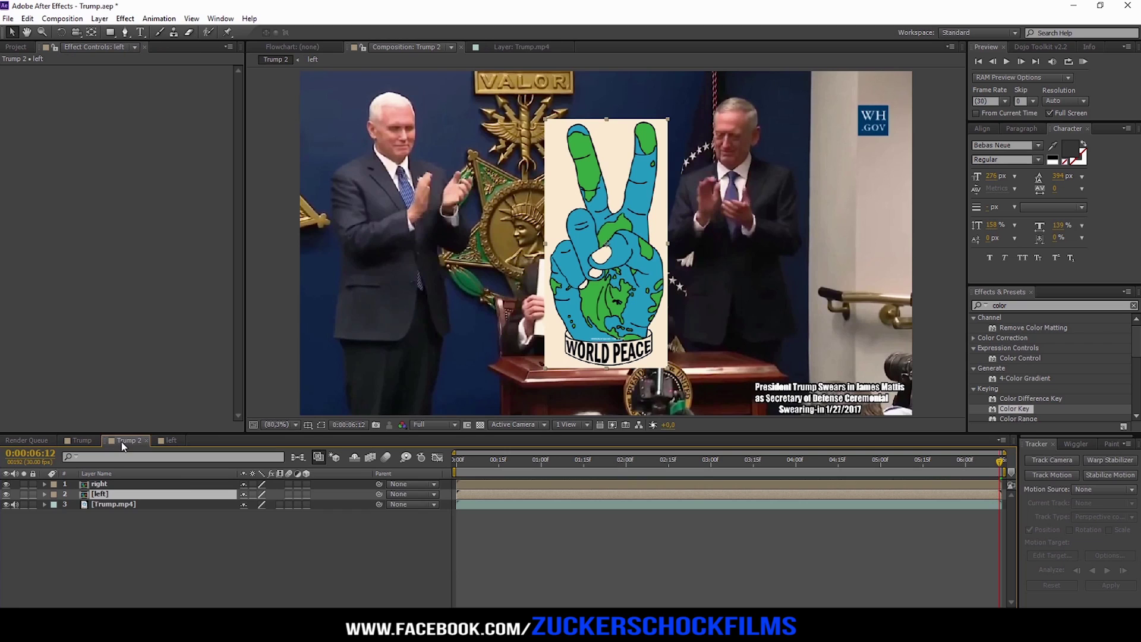
double_click(106, 504)
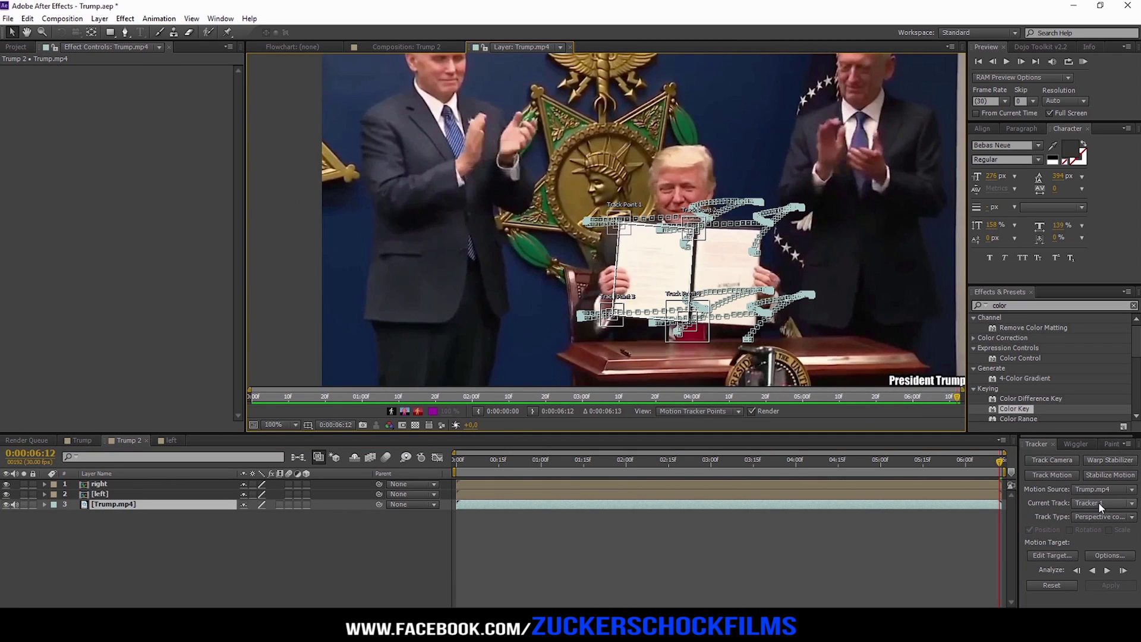
left_click(1055, 555)
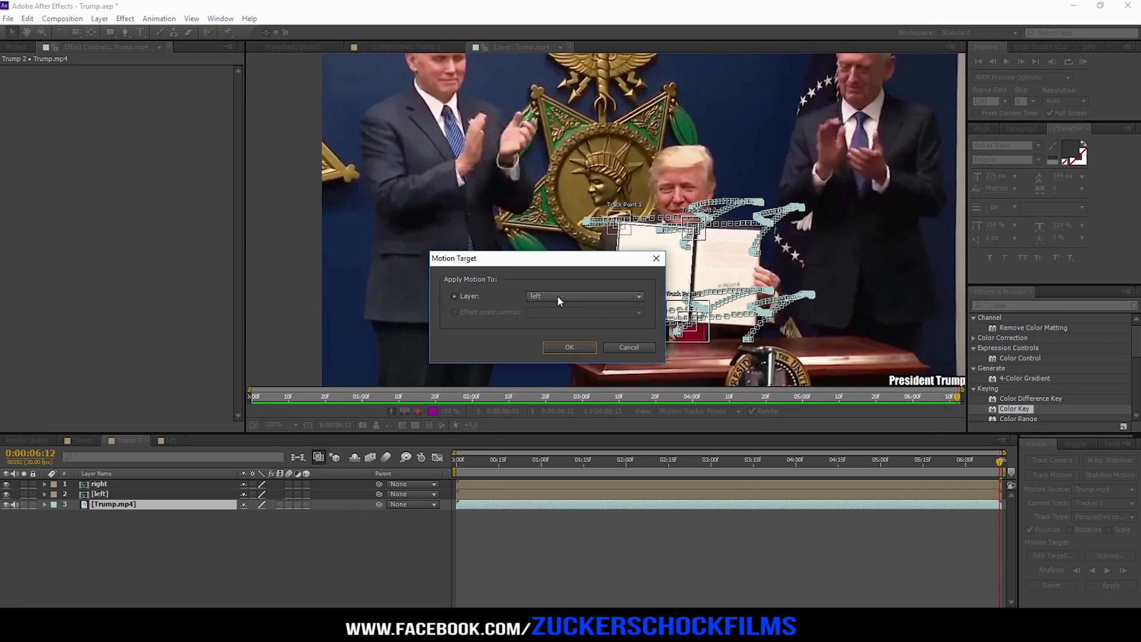
left_click(568, 346)
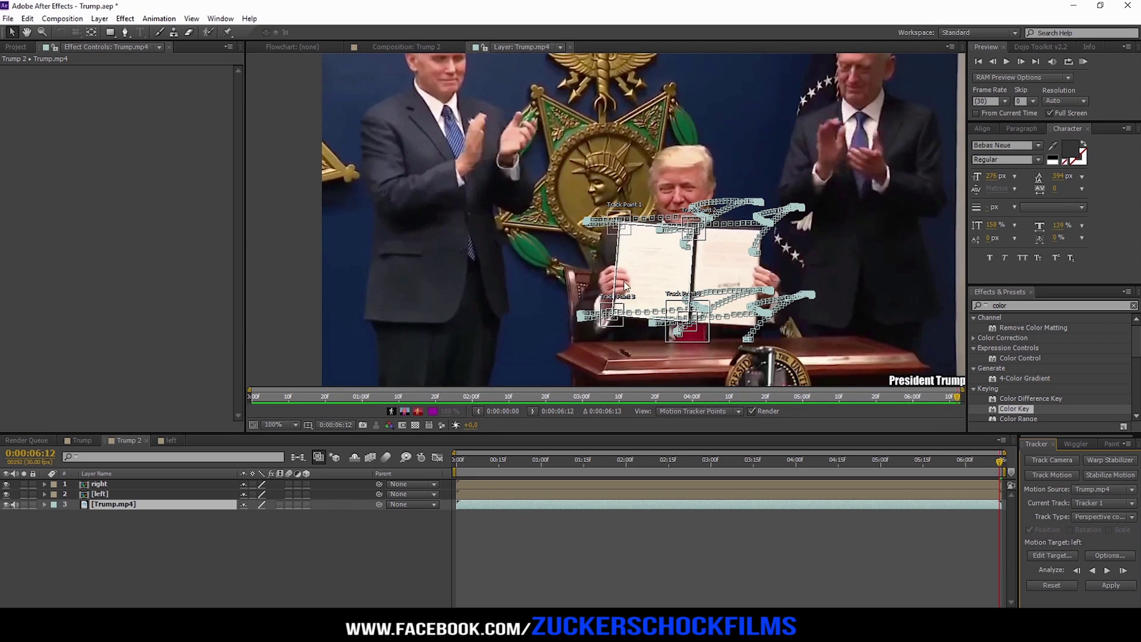
left_click(1112, 585)
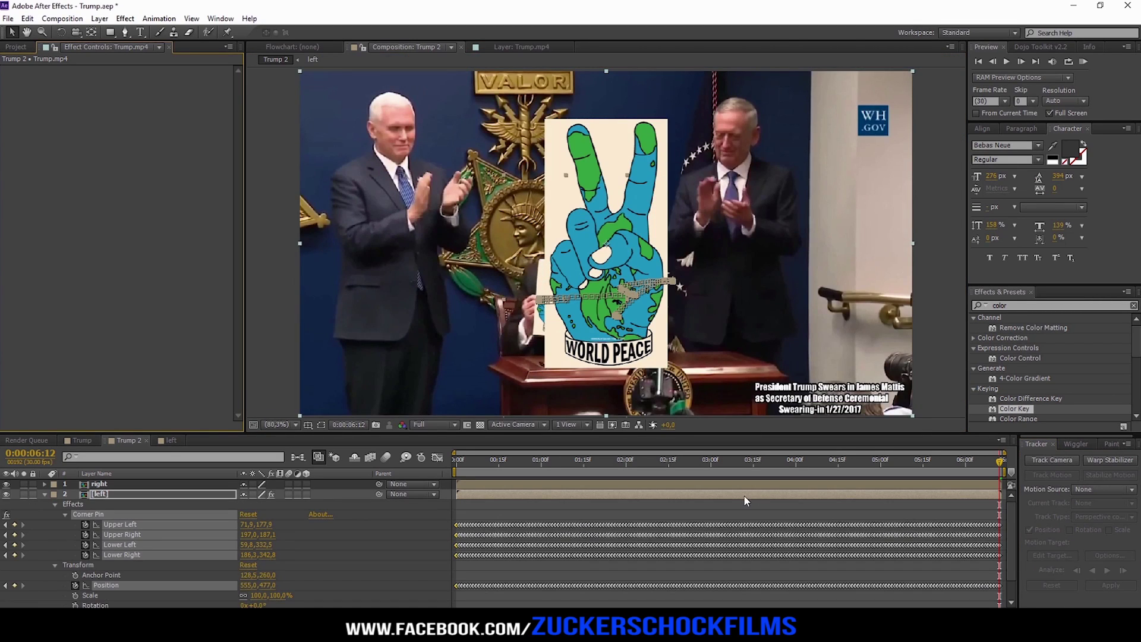
Step: Hide the right layer and scrub through the timeline to check how the artwork follows the left page
left_click(6, 484)
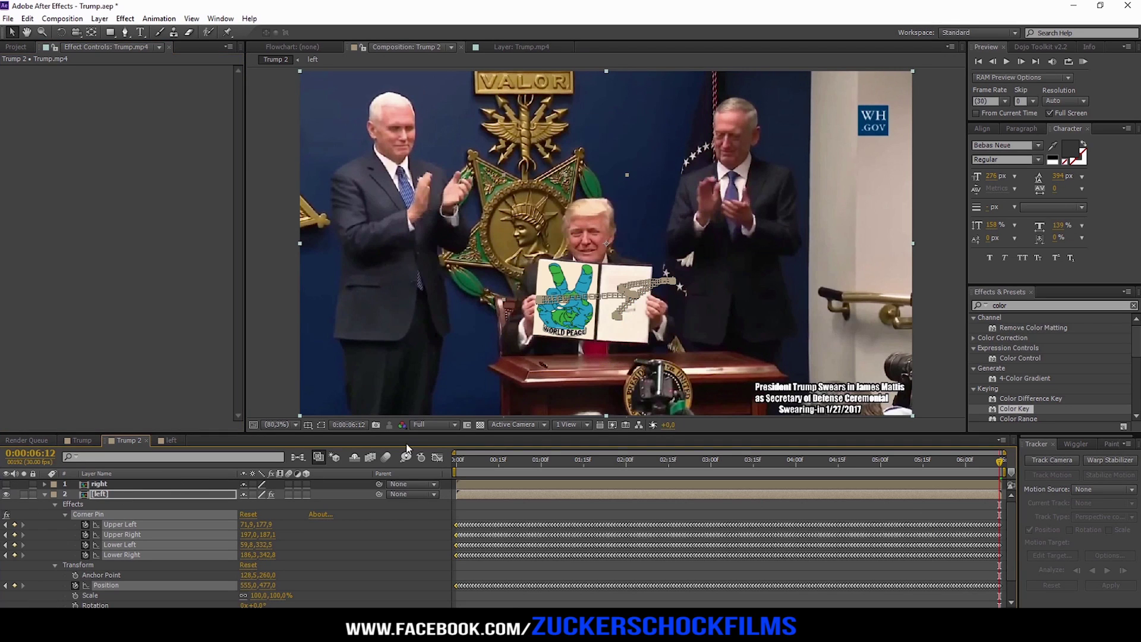
left_click_drag(473, 460, 966, 460)
left_click_drag(893, 458, 551, 460)
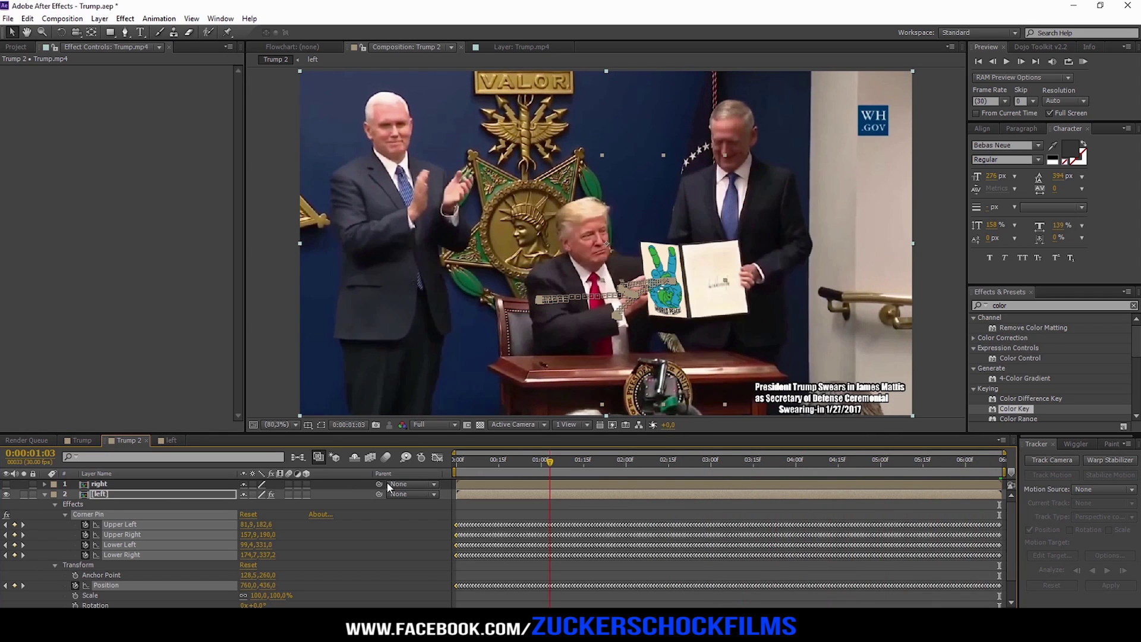
Step: In the left composition, enlarge the background solid slightly past the frame and scale the peace-hand image down a little
left_click(165, 441)
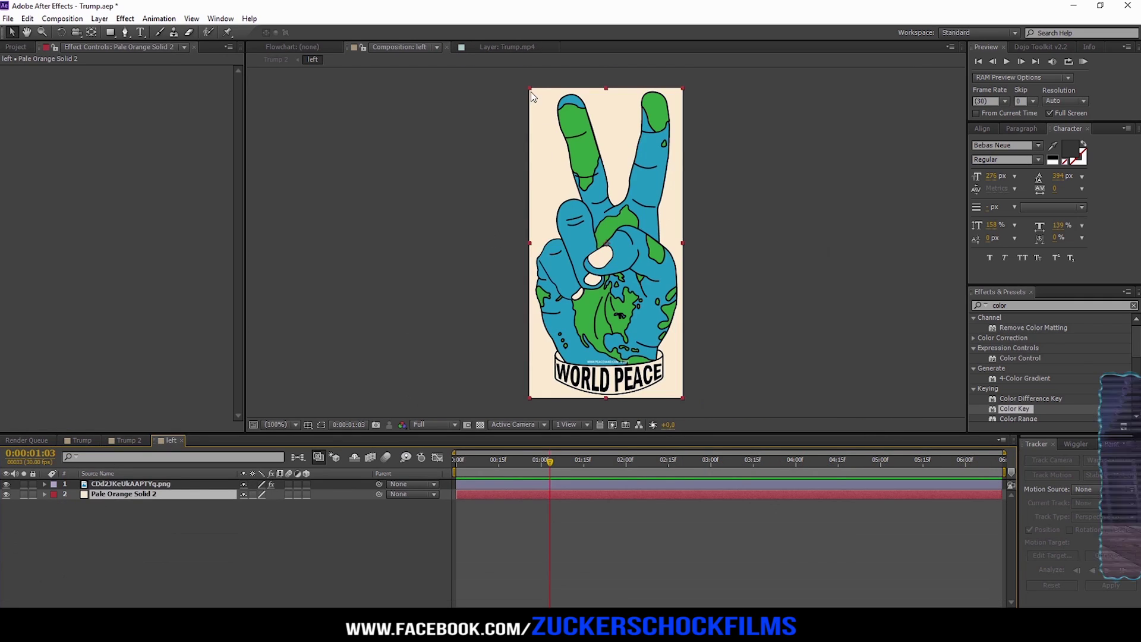
left_click_drag(529, 88, 527, 82)
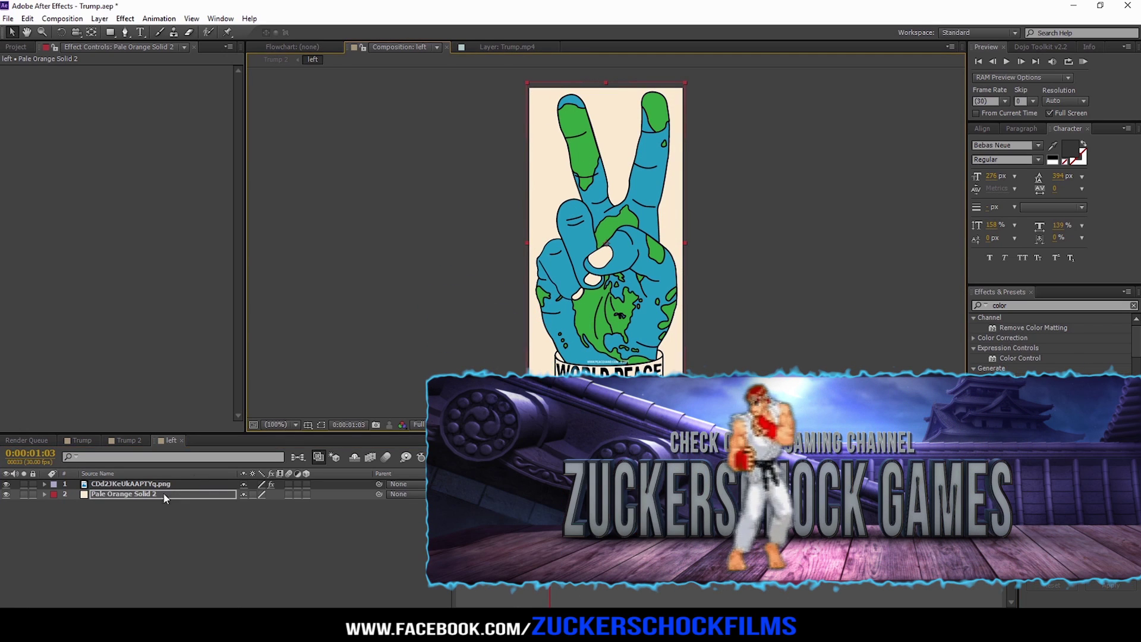
left_click(117, 484)
left_click_drag(531, 88, 548, 108)
Step: Return to Trump 2 at the first frame and create a new perspective corner pin track for the Trump.mp4 layer
left_click(127, 440)
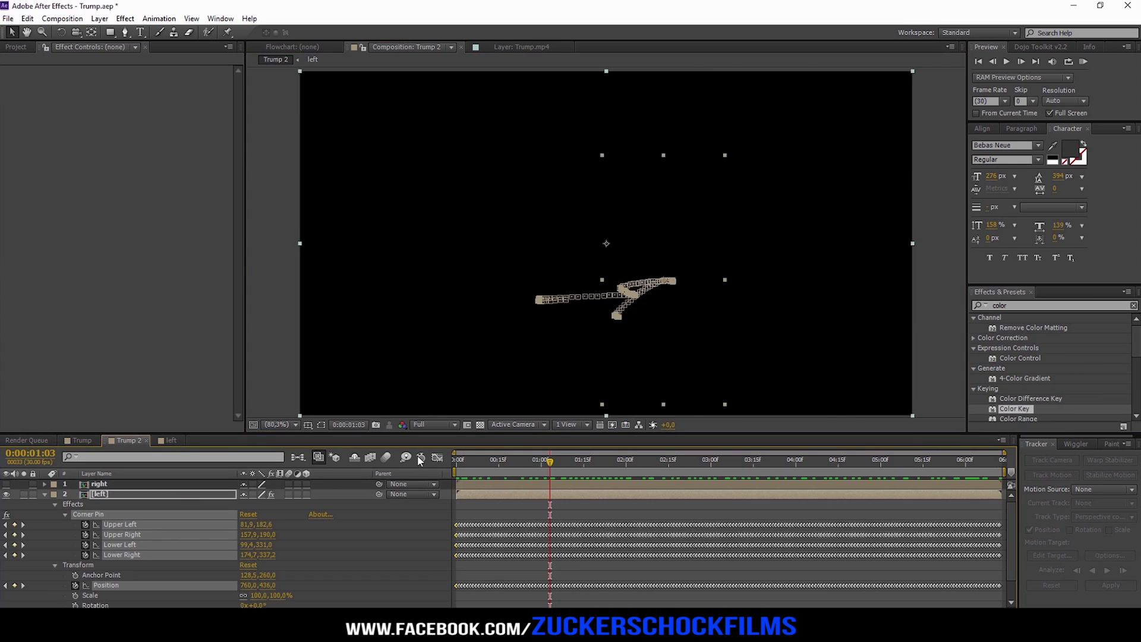
left_click_drag(550, 464, 391, 458)
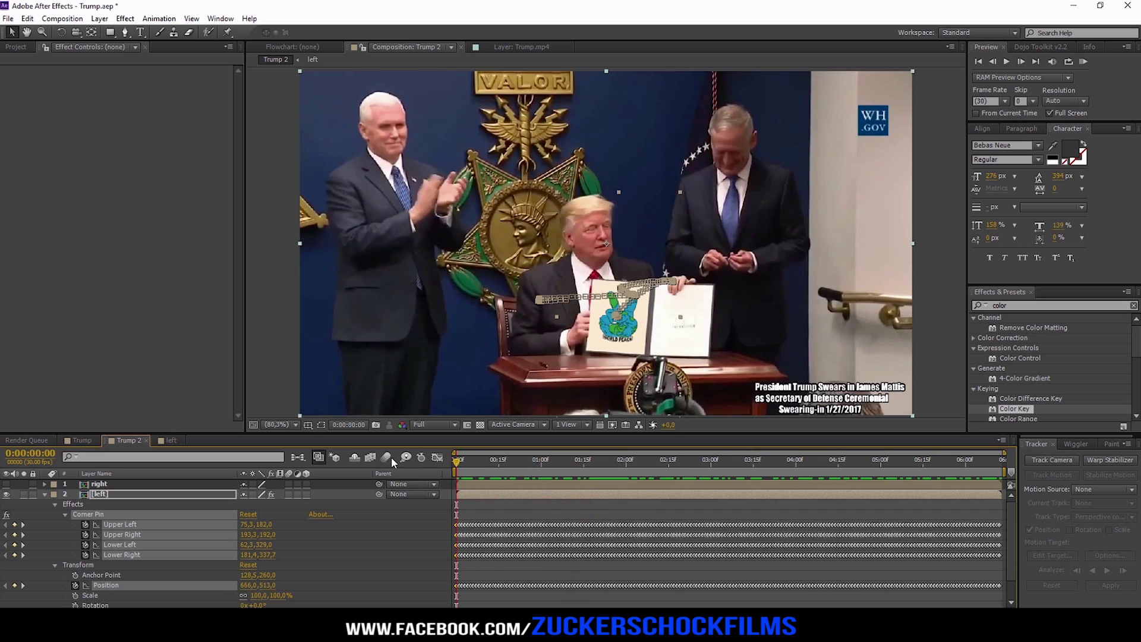
left_click(44, 495)
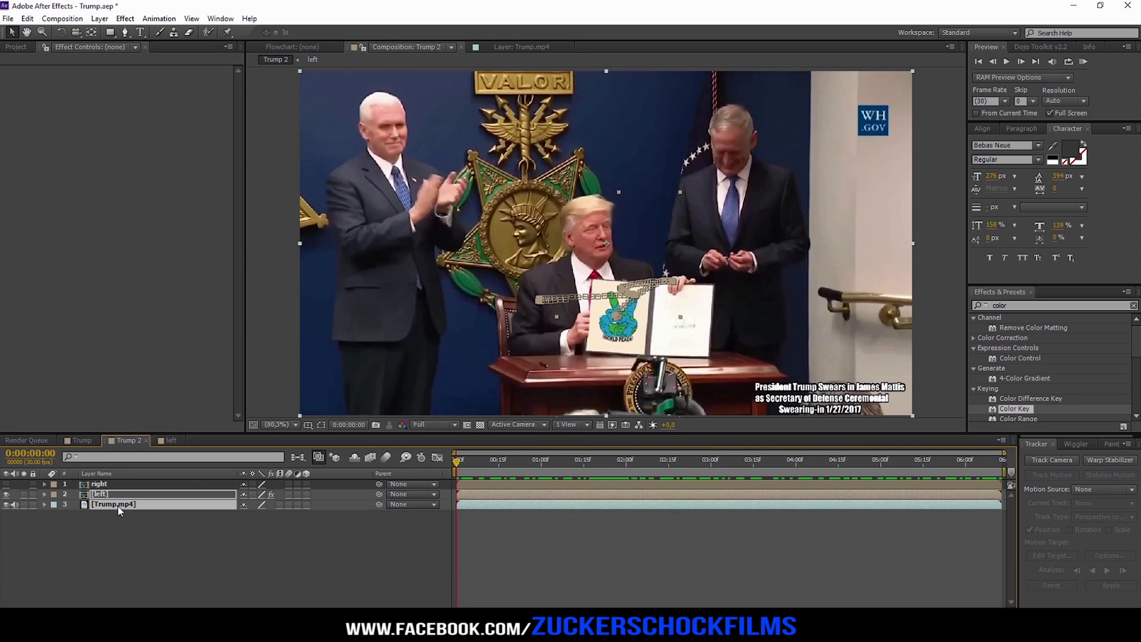
double_click(118, 506)
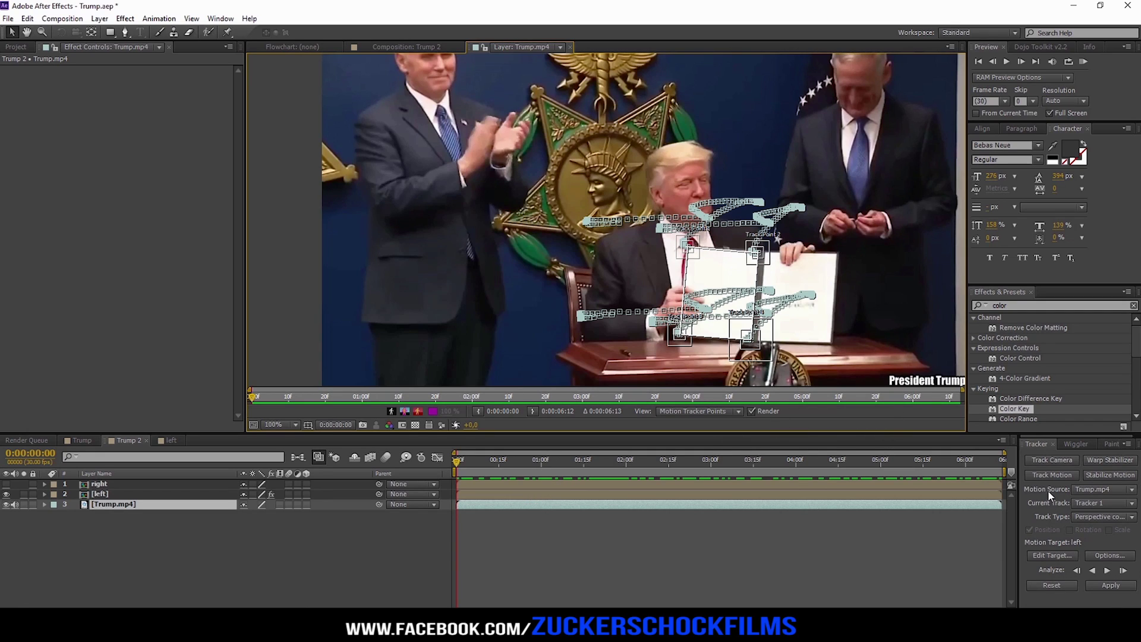
left_click(1052, 474)
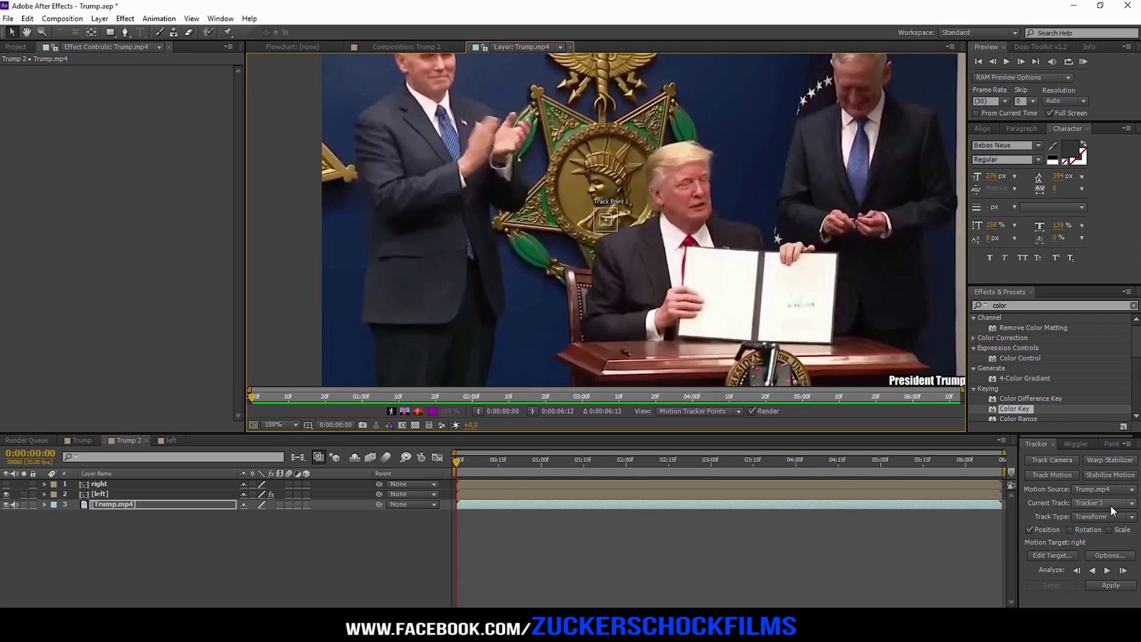
left_click(1098, 517)
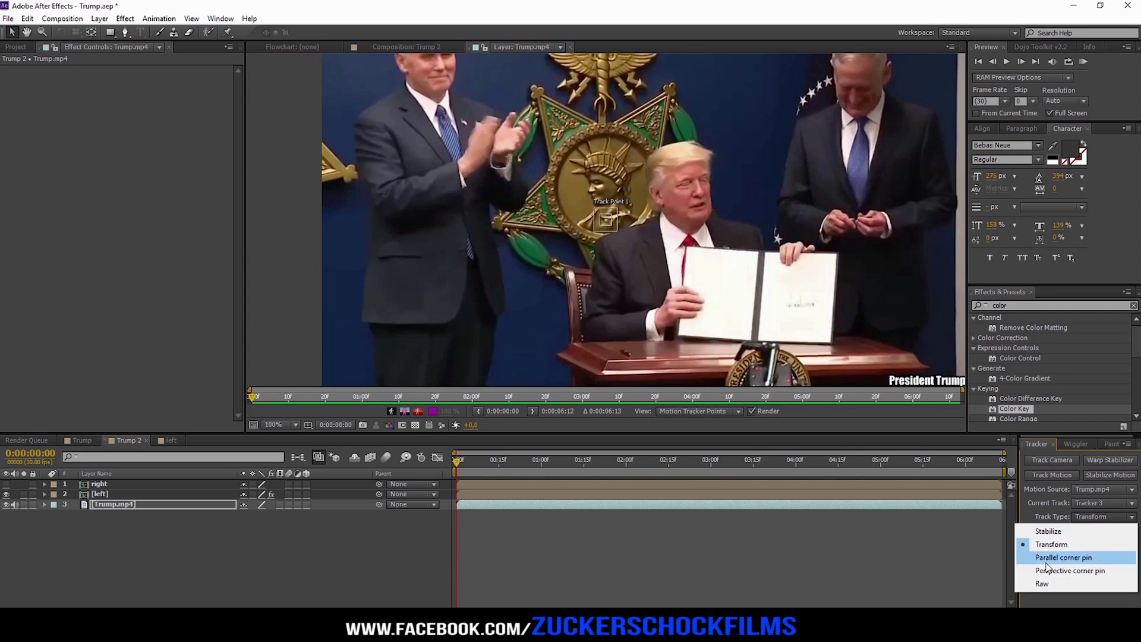
left_click(1118, 571)
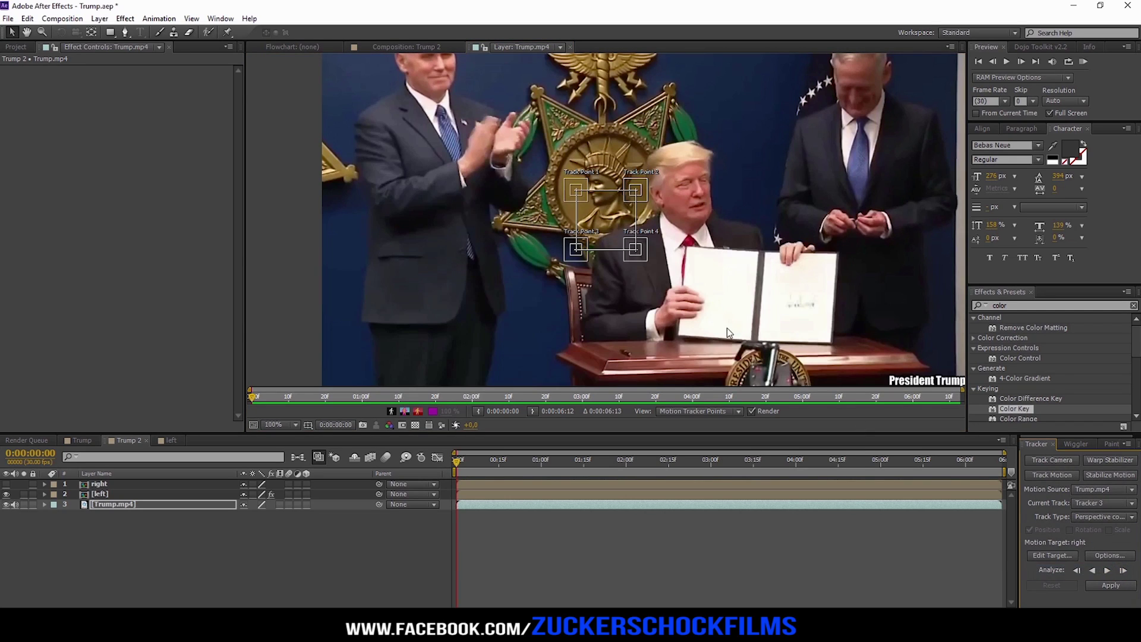
Step: Place the four track points on the corners of the document's right page and analyze the motion forward
left_click_drag(645, 259, 844, 355)
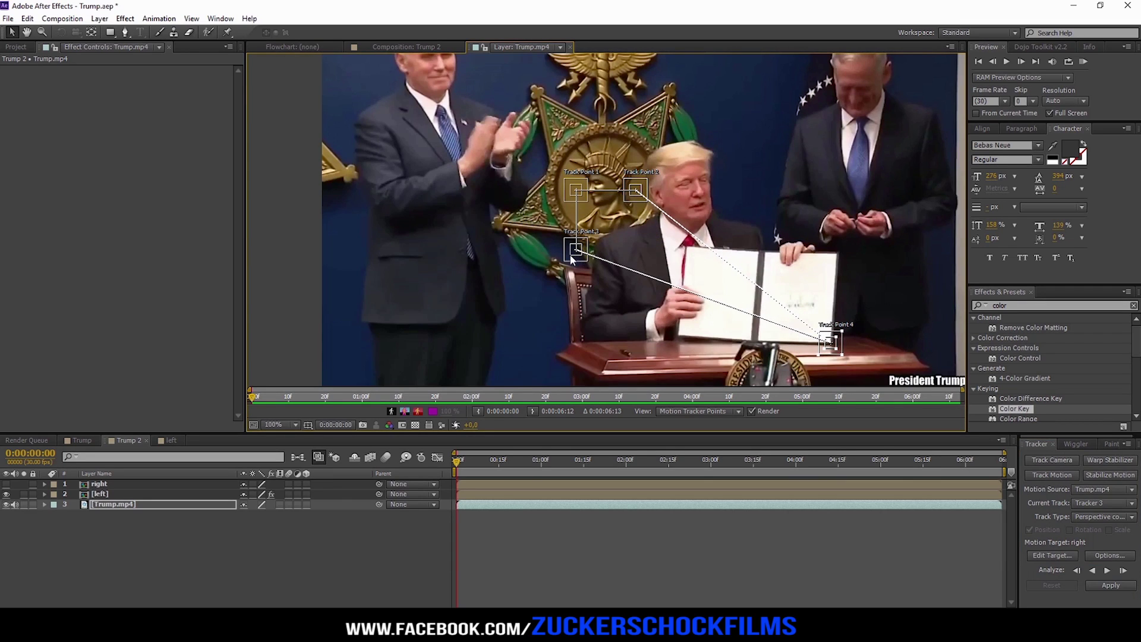
left_click_drag(570, 262, 752, 354)
left_click_drag(652, 193, 852, 255)
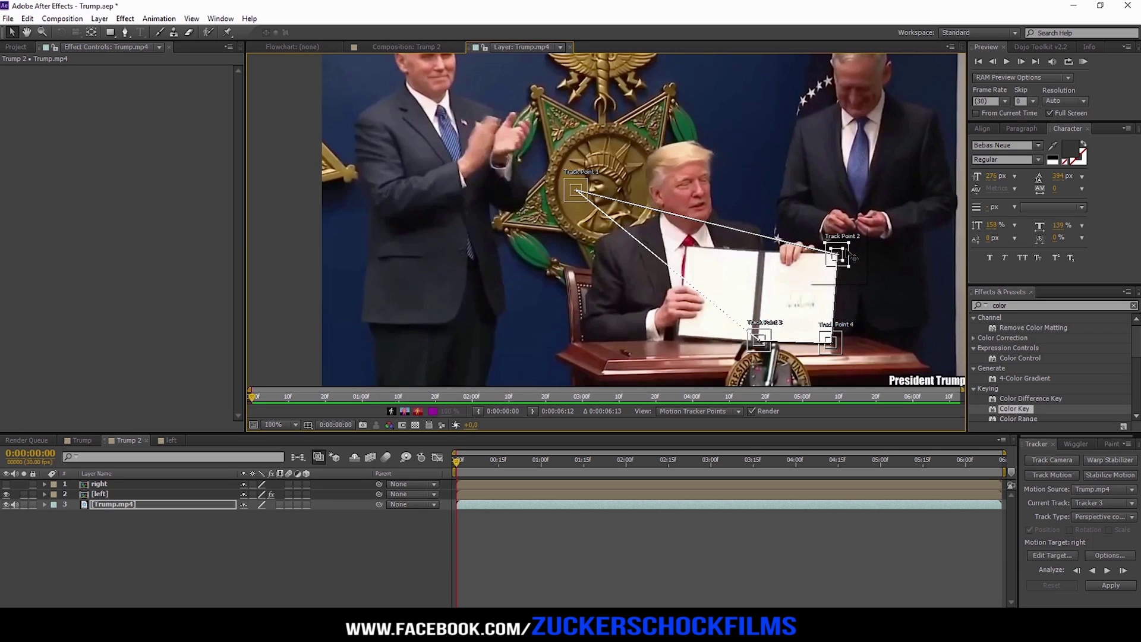
left_click_drag(569, 182, 765, 256)
key("ctrl+z")
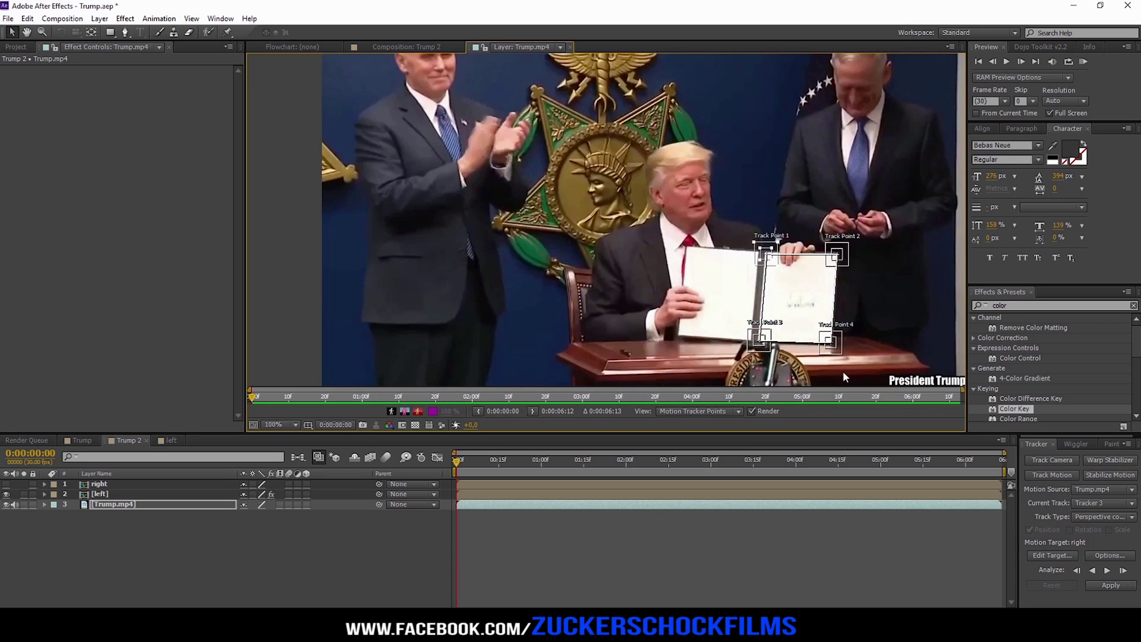
left_click(1108, 570)
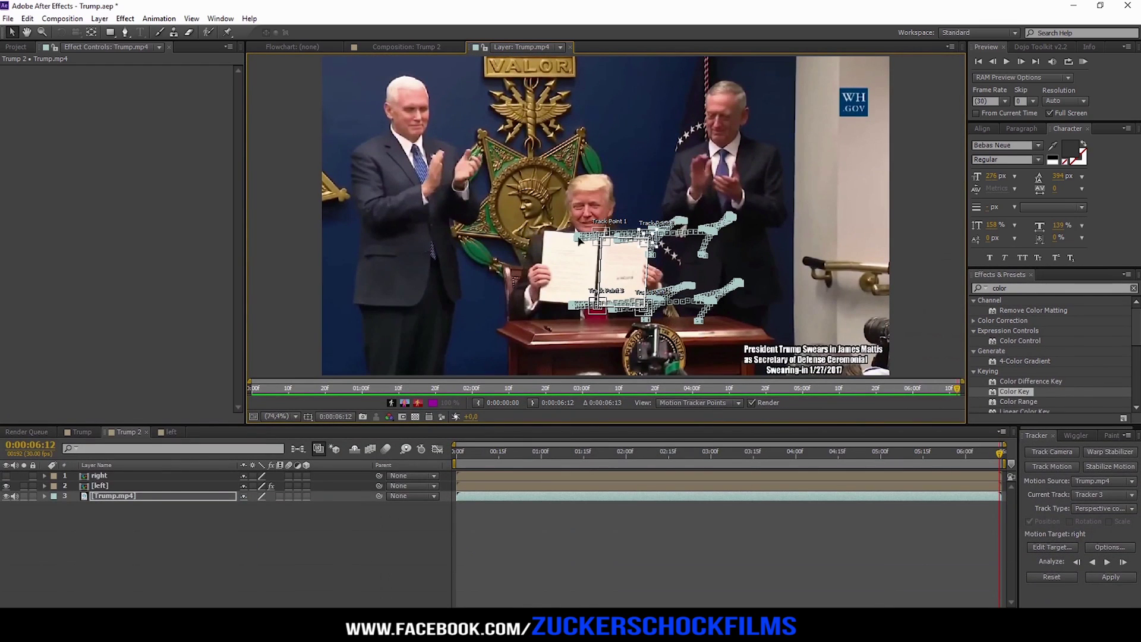
Step: Open the right composition and add a text layer reading "Your Text Here" with one word per line
double_click(98, 476)
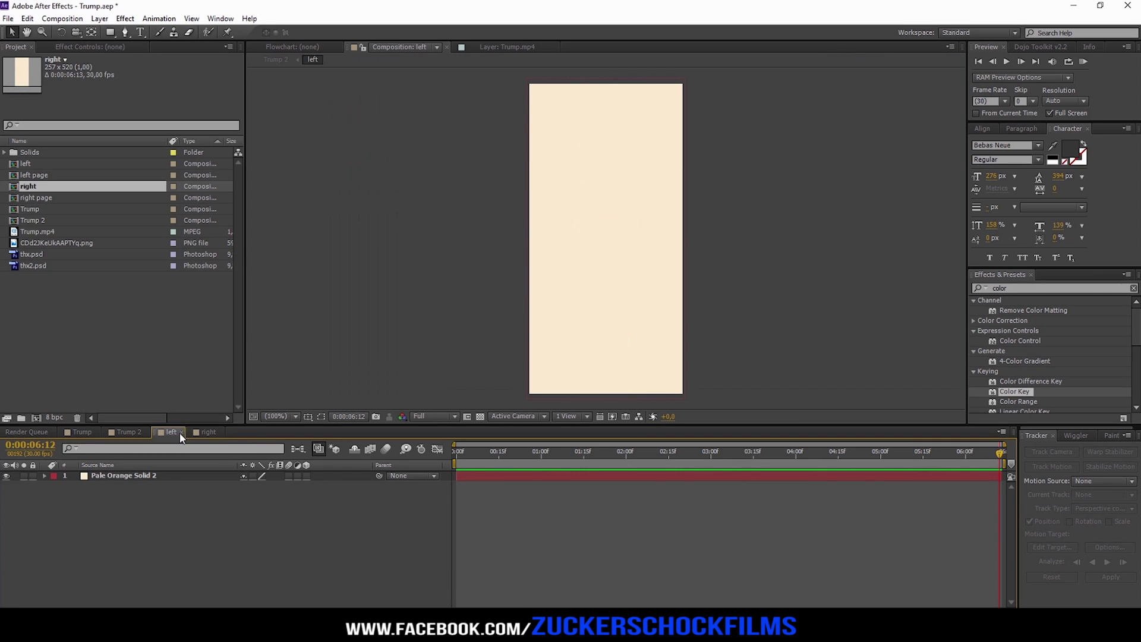
left_click(202, 437)
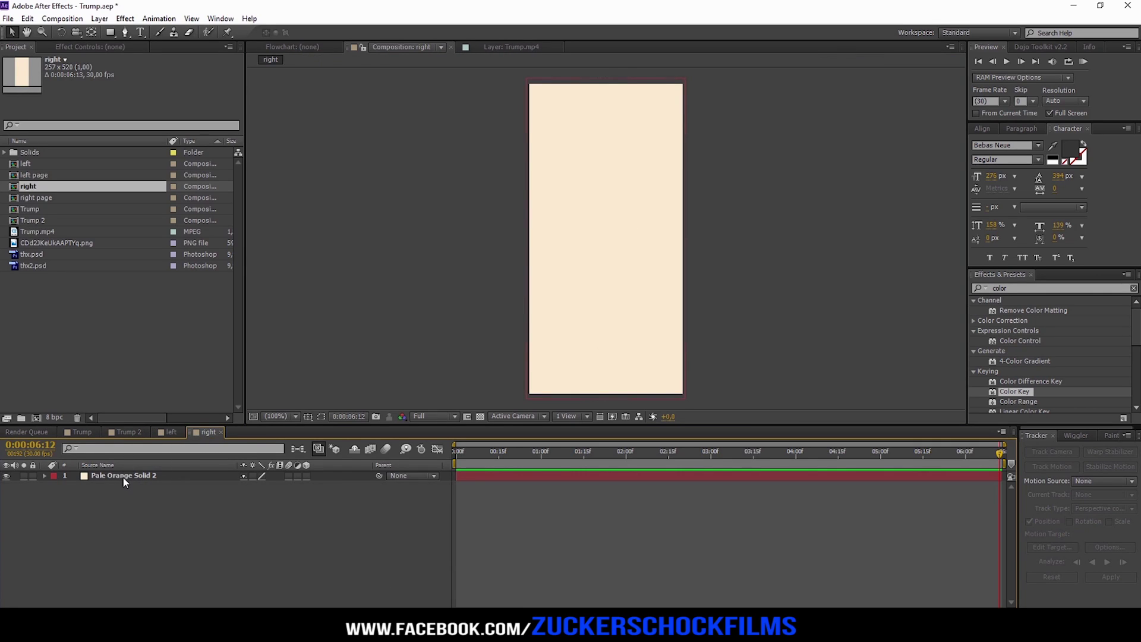
right_click(166, 498)
mouse_move(196, 389)
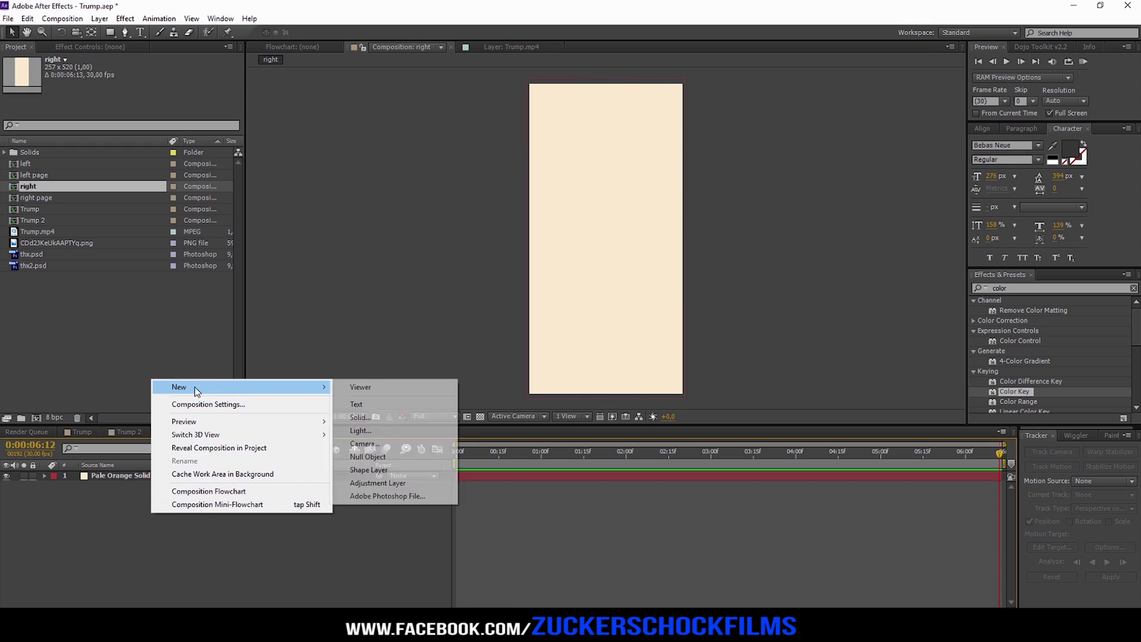
left_click(382, 402)
type("Your")
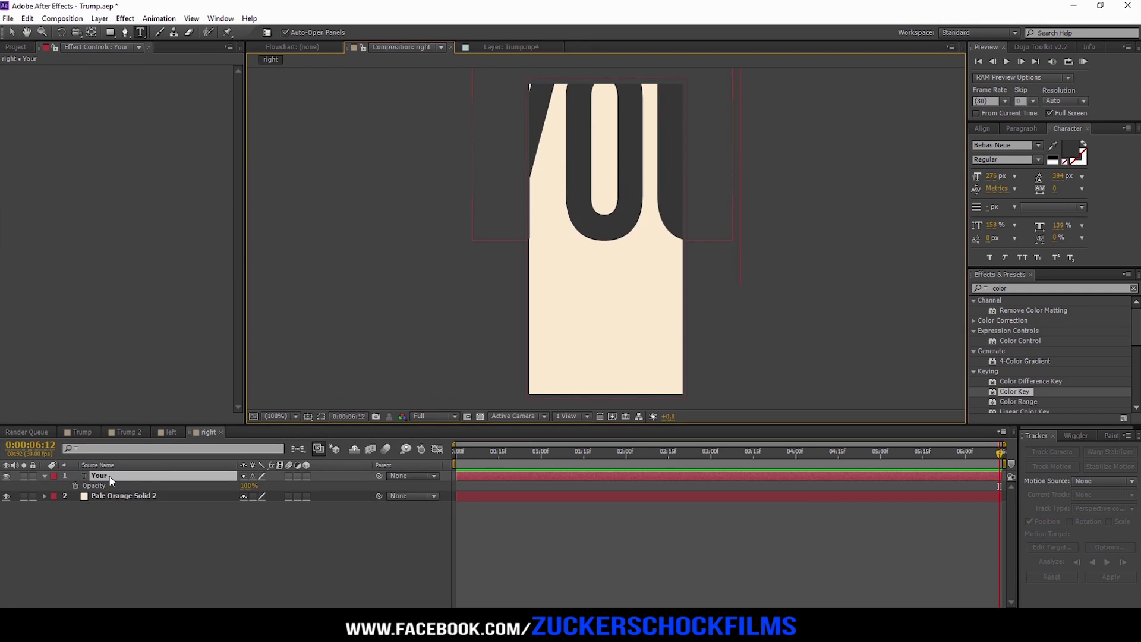
key("Return")
type("Tex")
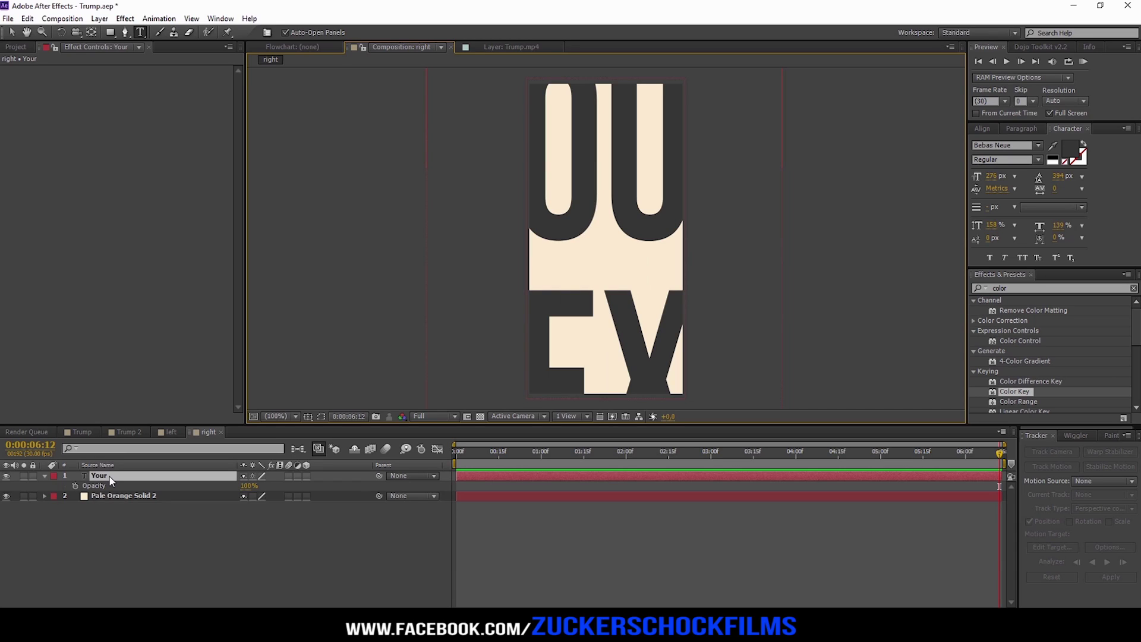
left_click(110, 476)
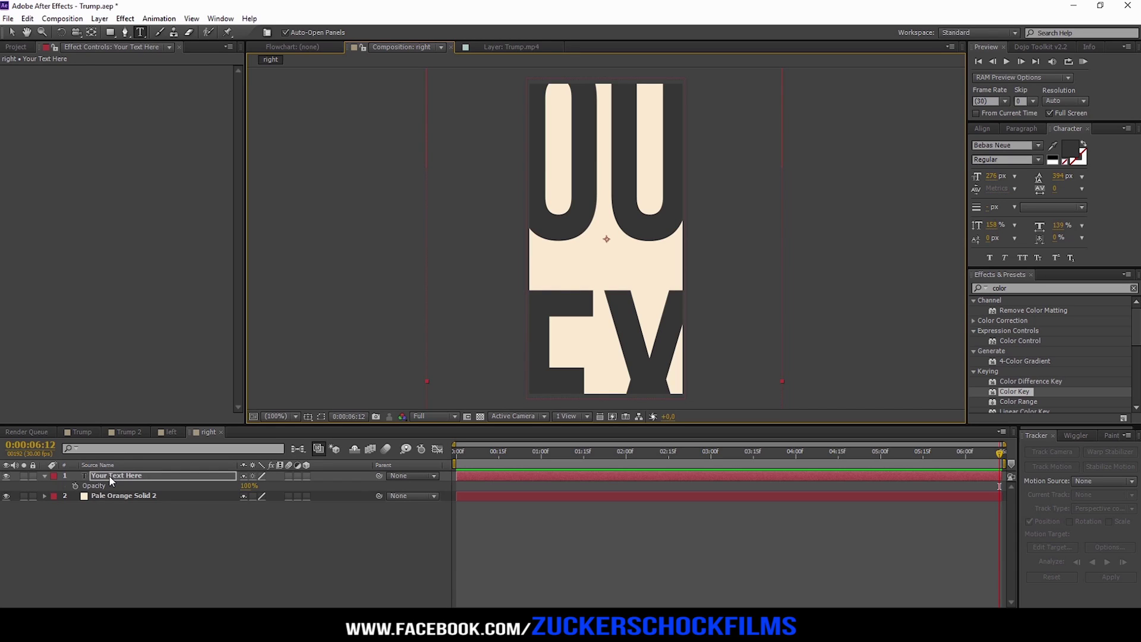
Step: Scale the text down to fit inside the page and center it horizontally and vertically in the composition
key("comma")
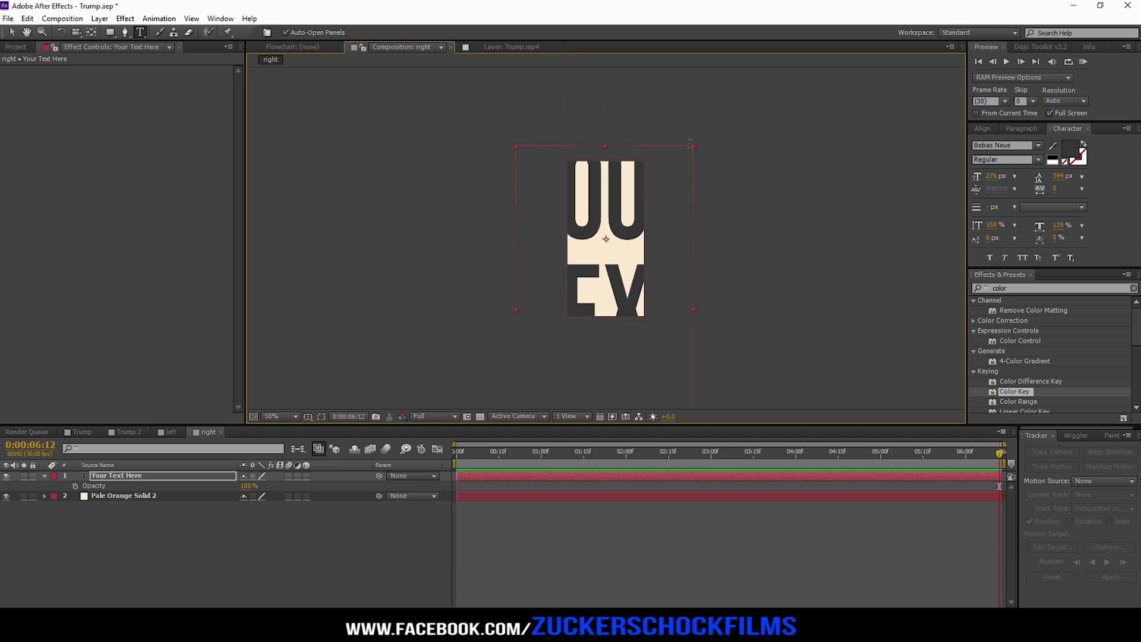
key("v")
left_click_drag(694, 147, 619, 212)
left_click(990, 130)
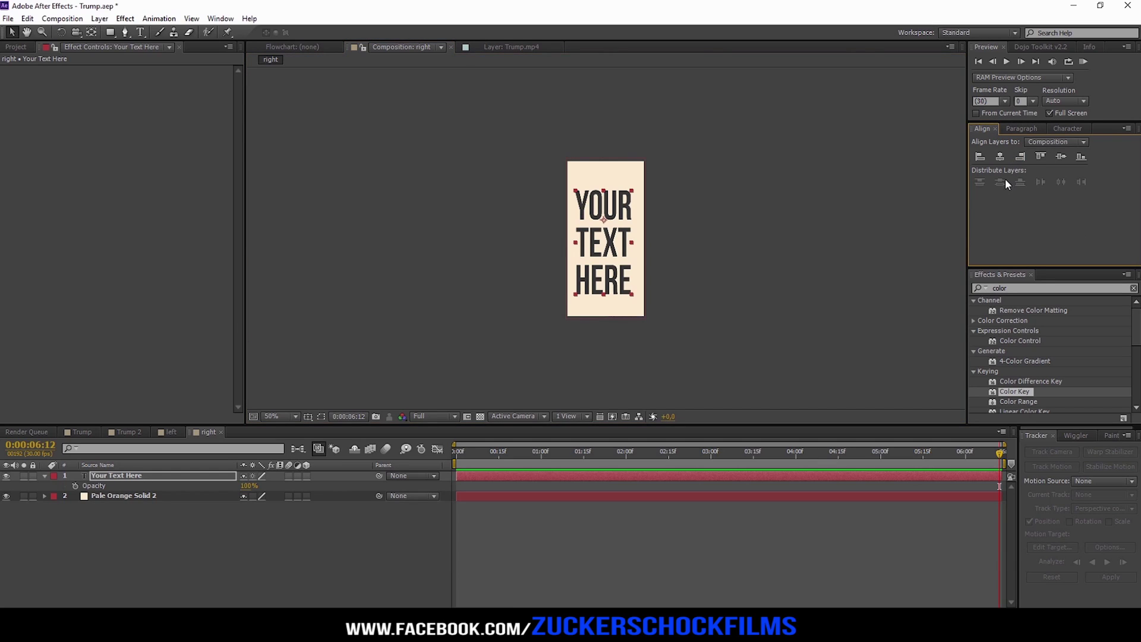
left_click(1000, 157)
left_click(1059, 157)
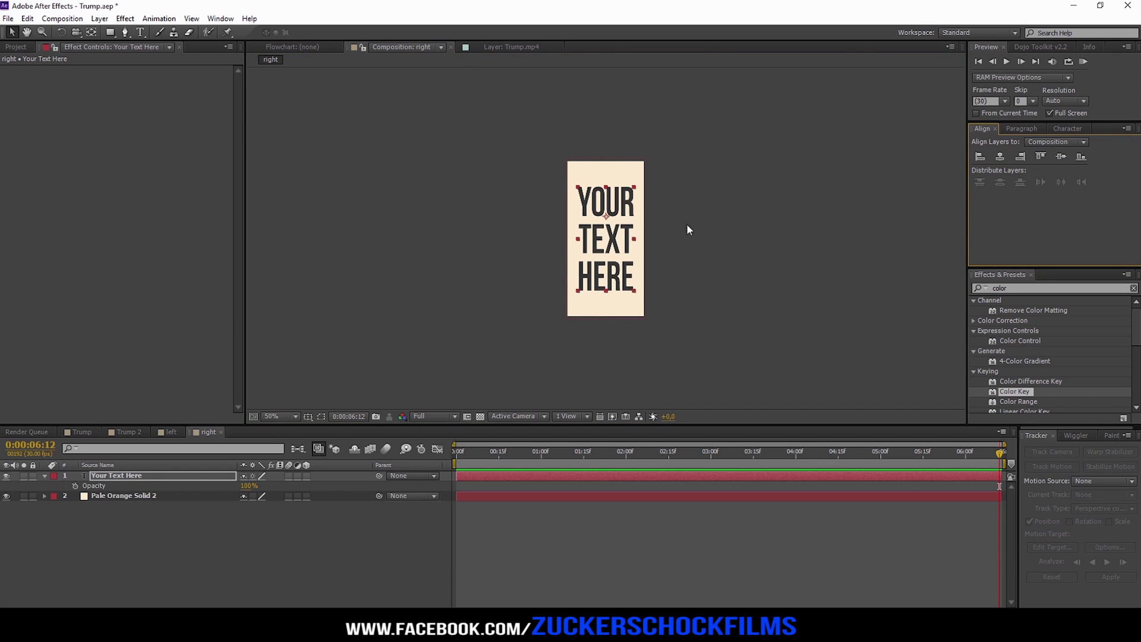
Step: Return to Trump 2 and hide the right layer, keeping the left layer visible
left_click(127, 432)
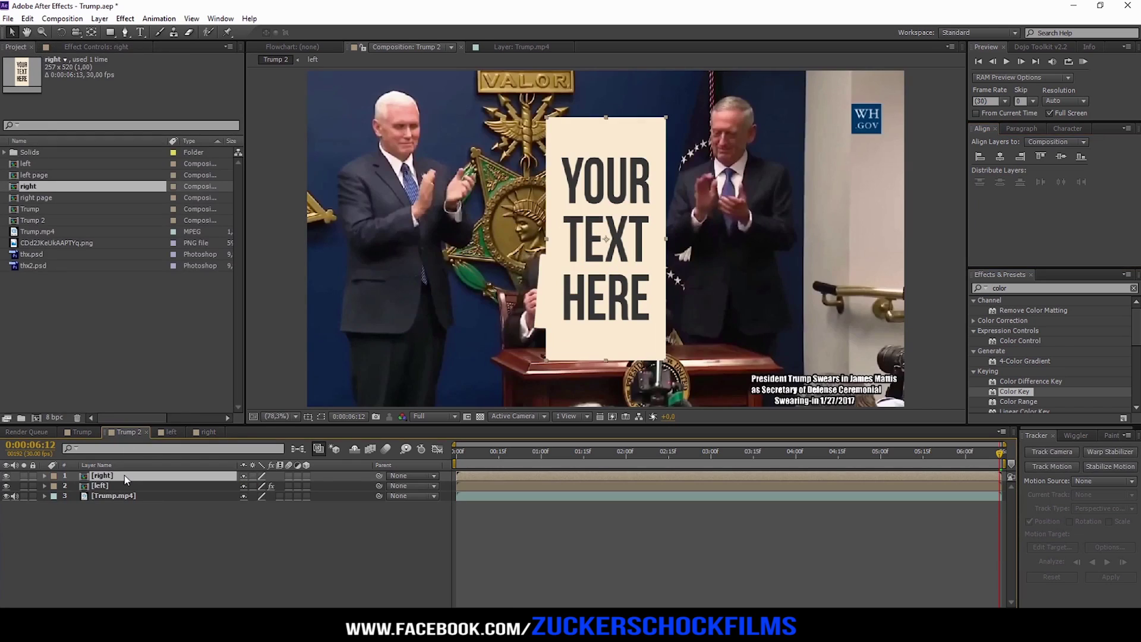
left_click(7, 476)
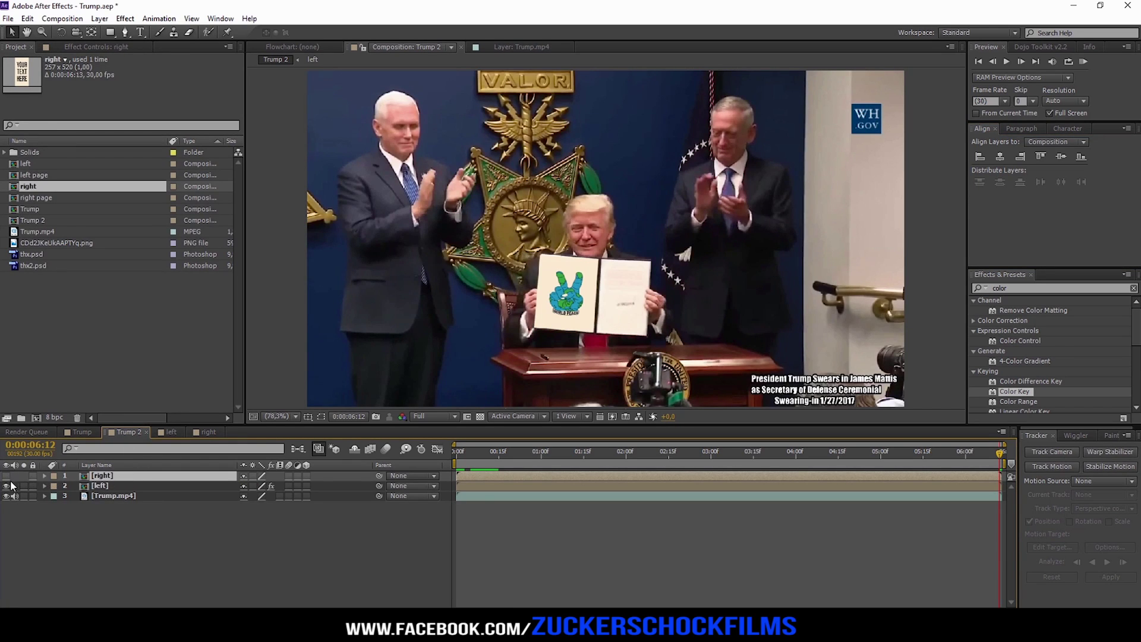
left_click(7, 486)
Step: Set the right layer as the motion target of Trump.mp4's track and apply the tracking data
double_click(116, 496)
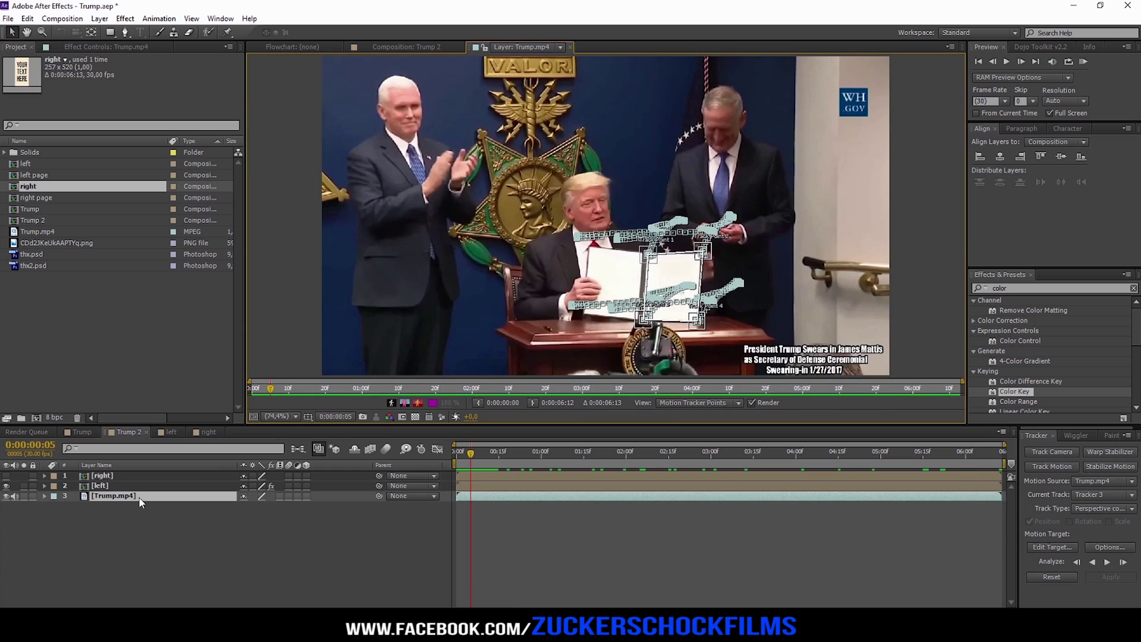
left_click(1052, 547)
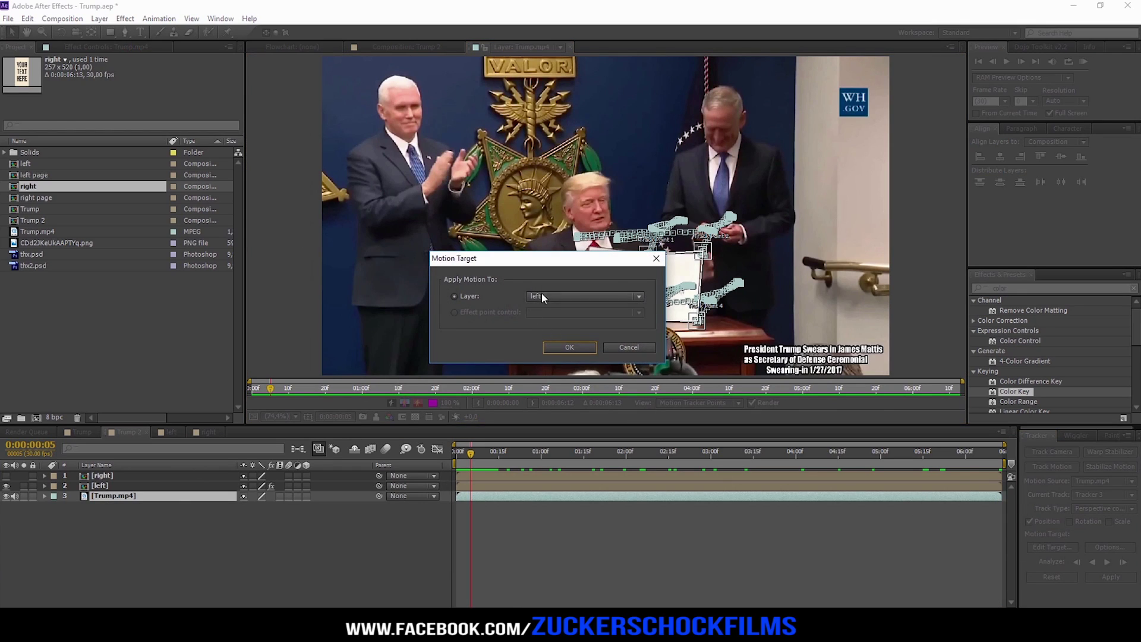
left_click(542, 296)
left_click(574, 307)
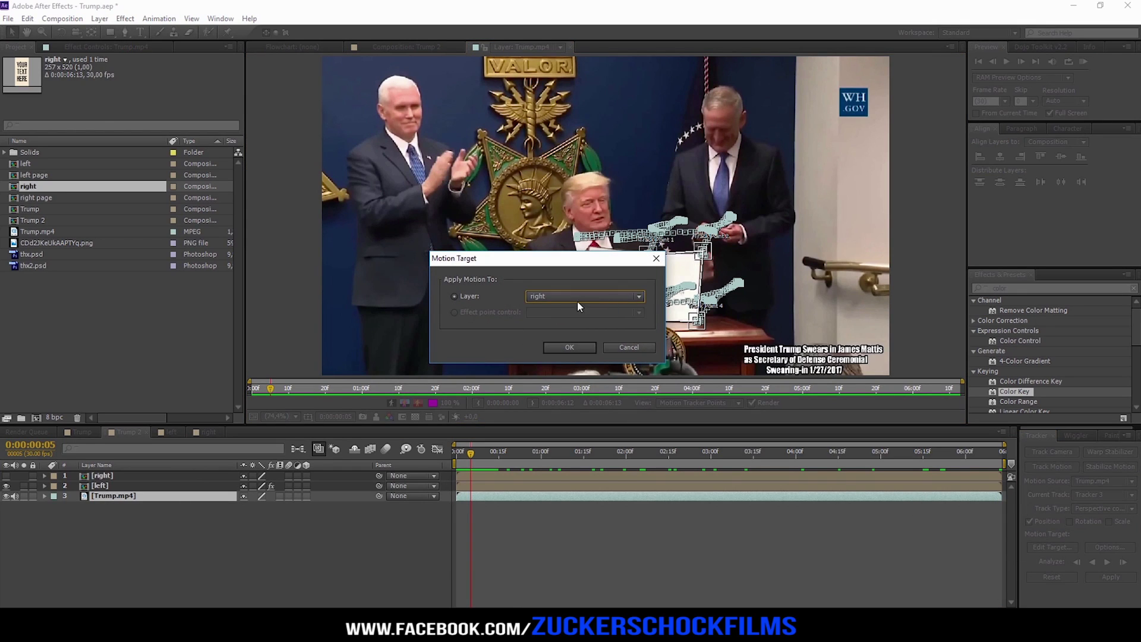
left_click(569, 349)
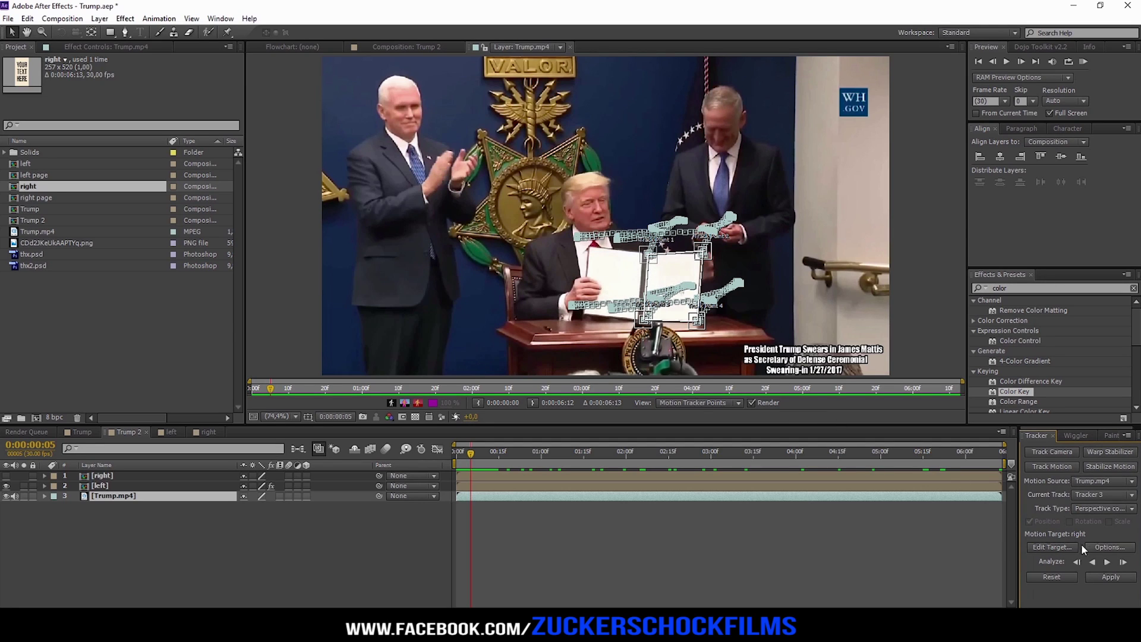
left_click(1104, 574)
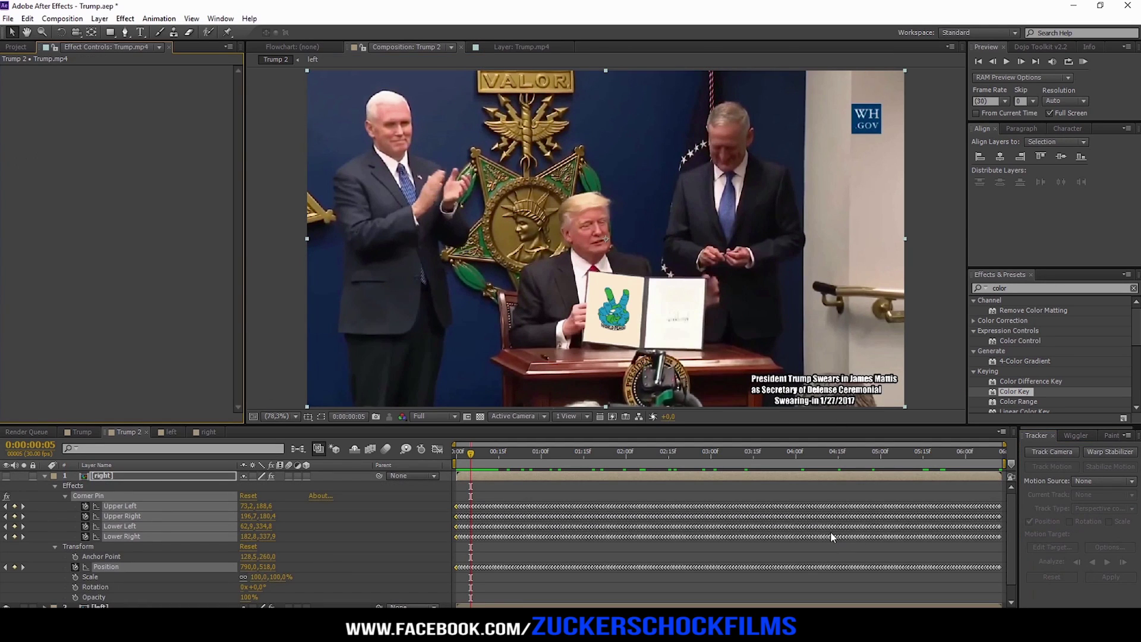
Step: Show the right layer and scrub through the timeline to check that both pages follow the document
left_click(7, 475)
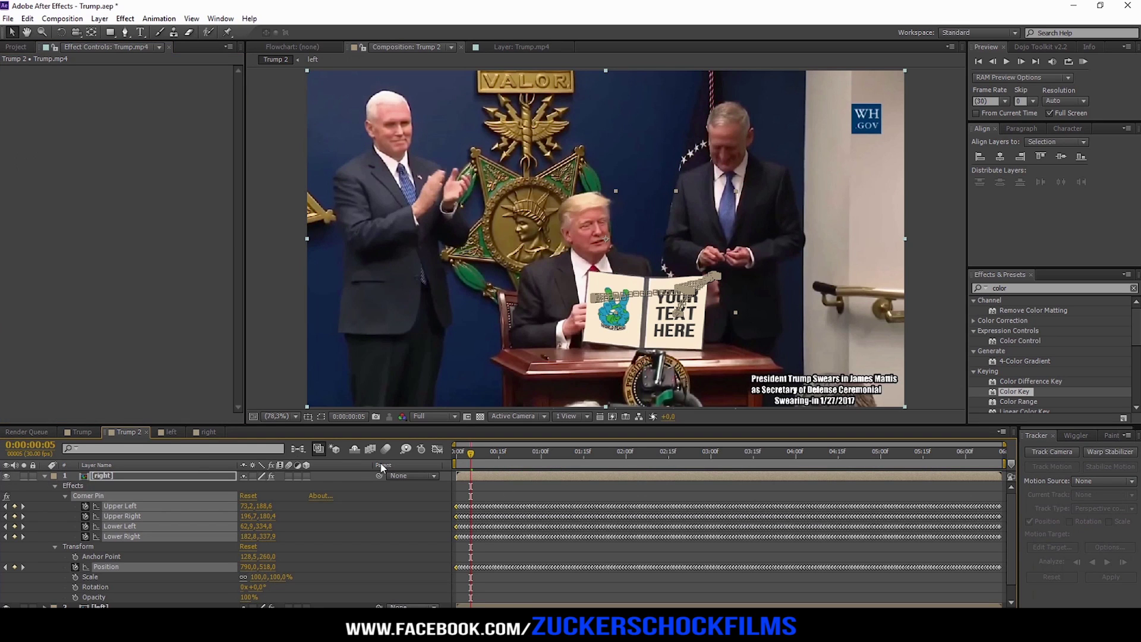
left_click_drag(473, 457, 855, 454)
left_click_drag(928, 452, 56, 465)
left_click(44, 476)
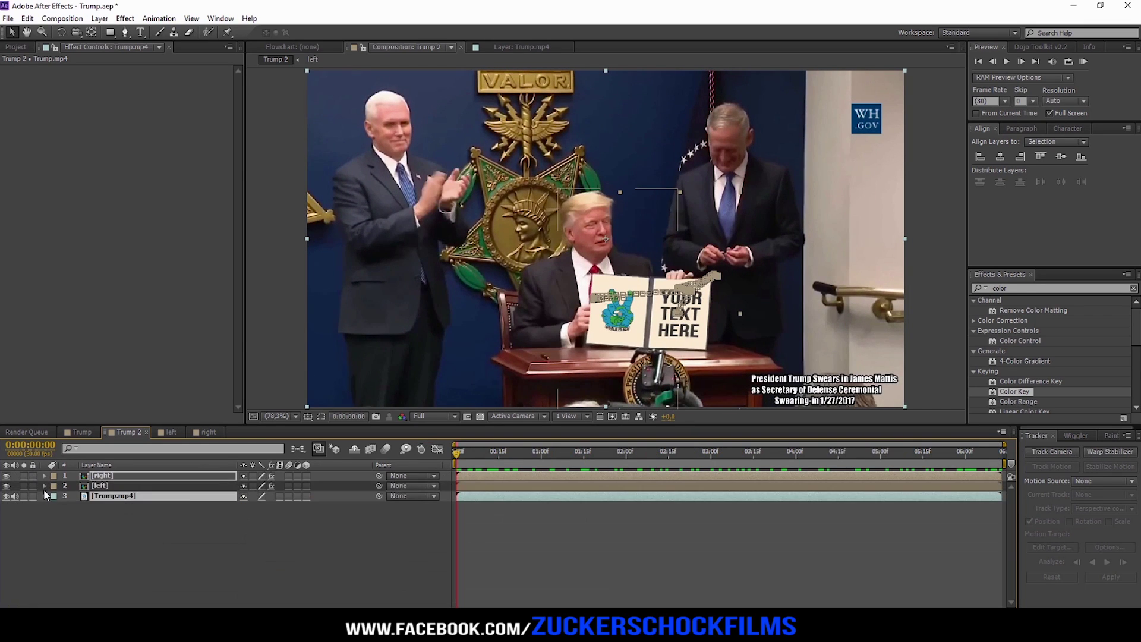
Step: Duplicate the Trump.mp4 layer and place the copy at the top of the layer stack
left_click(103, 495)
left_click(113, 504)
left_click(118, 497)
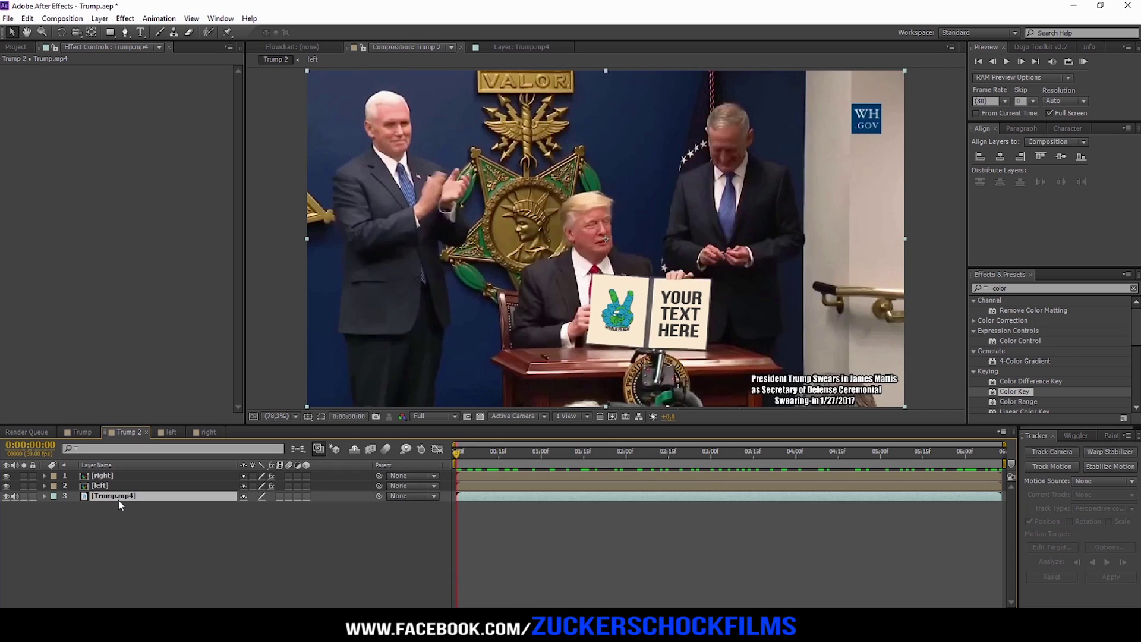
key("ctrl+d")
left_click_drag(113, 492, 113, 475)
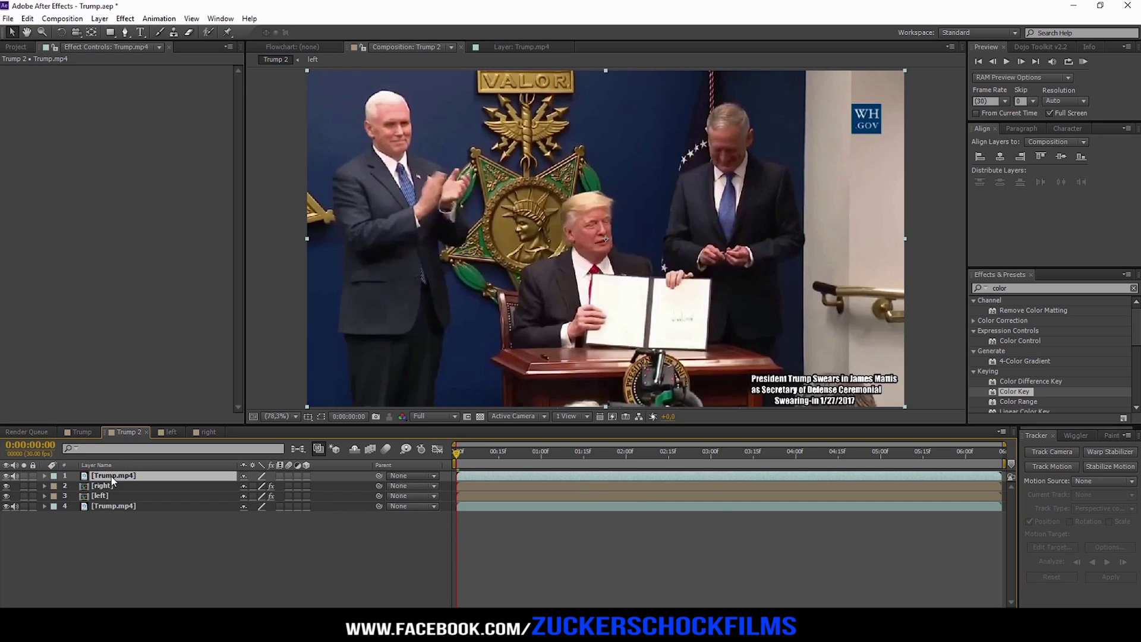
Step: Select both hands holding the document on the top Trump.mp4 layer with the Roto Brush, excluding the right page from the selection
double_click(111, 476)
left_click(210, 32)
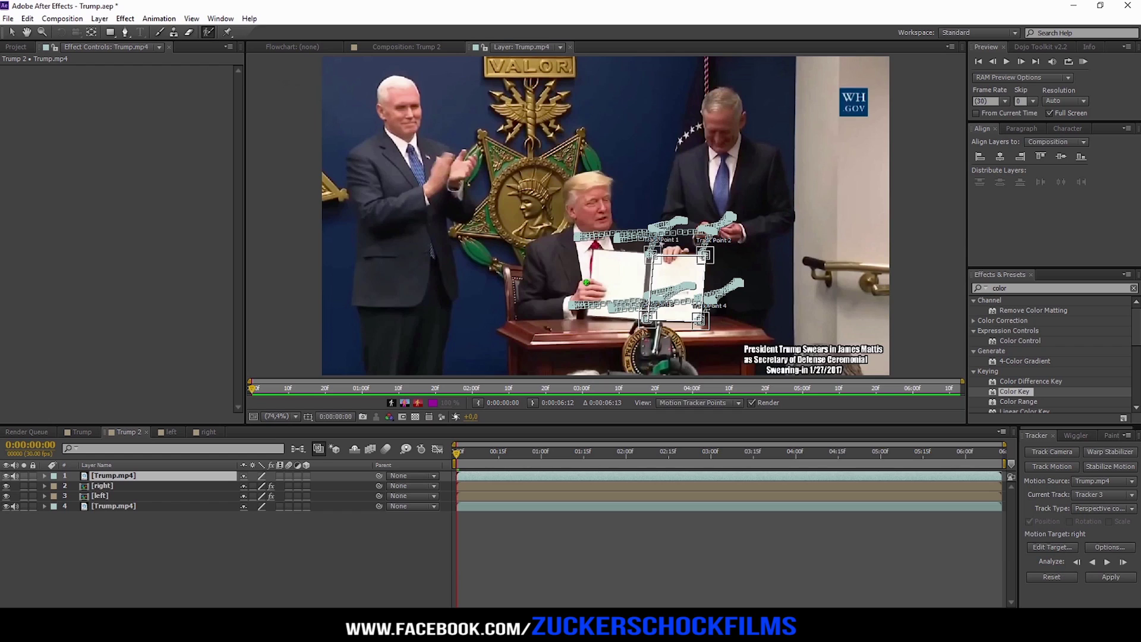
mouse_move(586, 282)
left_mouse_down()
mouse_move(599, 286)
mouse_move(575, 289)
left_mouse_up()
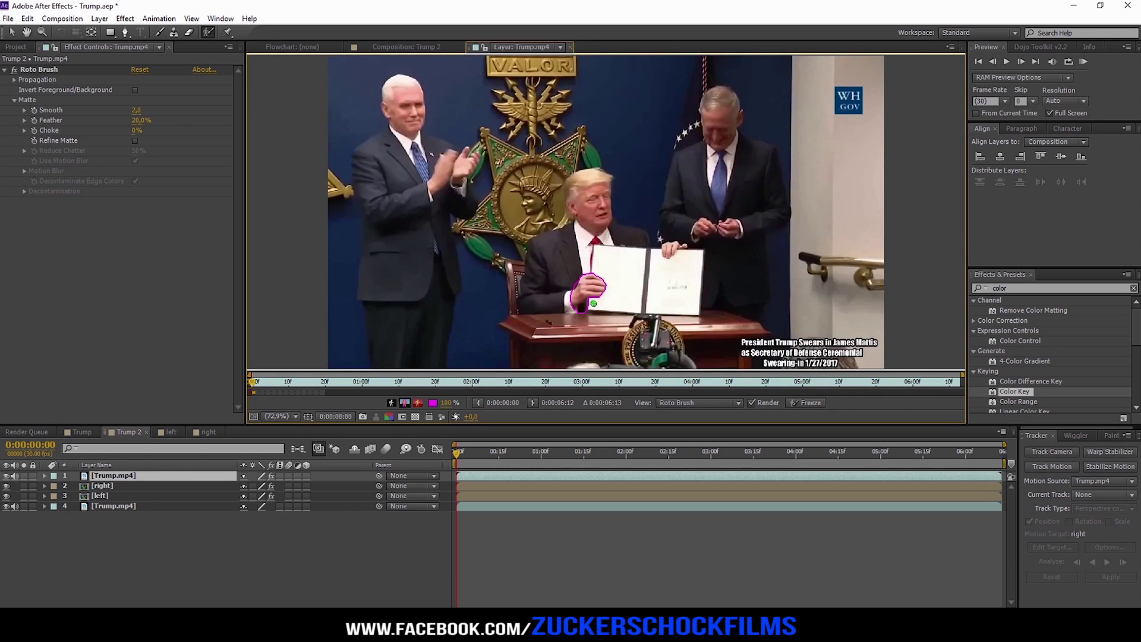
left_click_drag(665, 248, 673, 249)
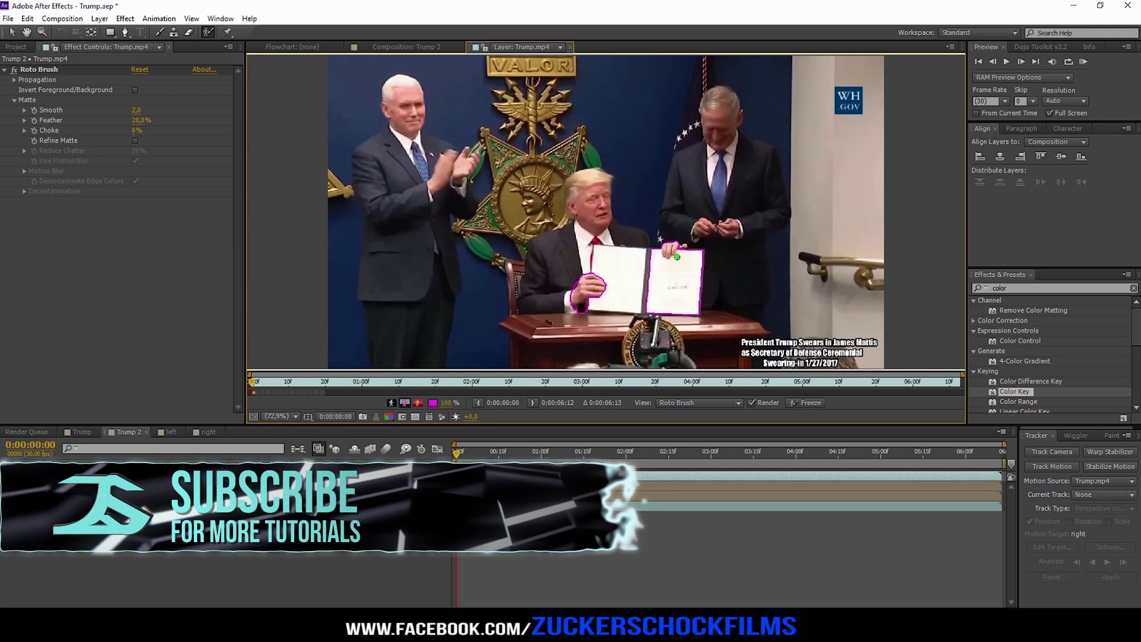
left_click_drag(655, 252, 664, 271)
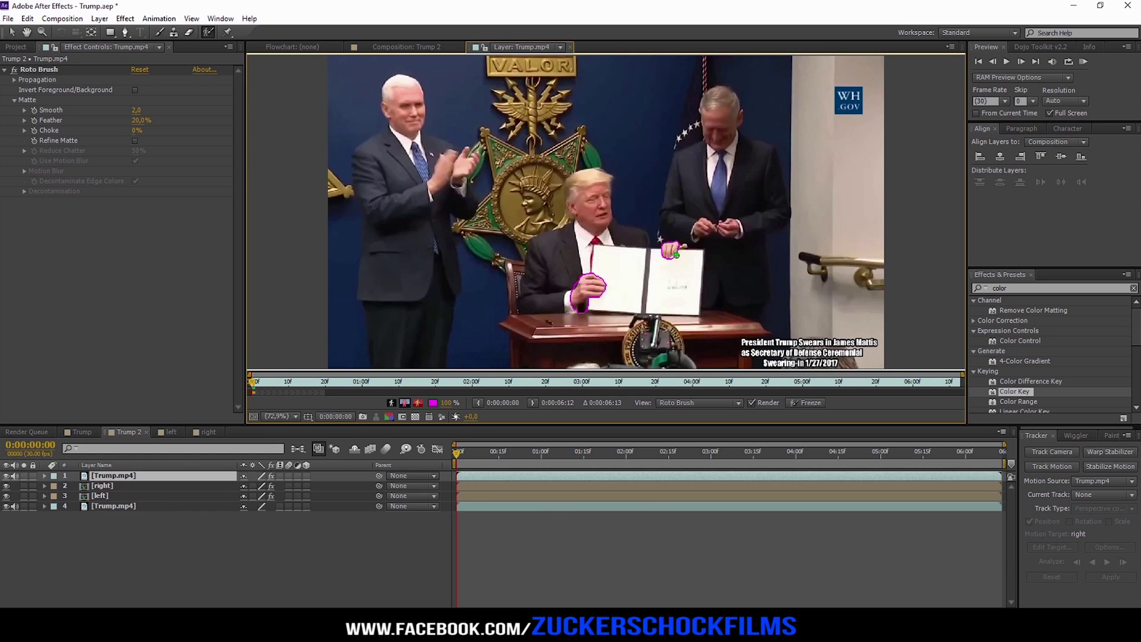
Step: Propagate the Roto Brush selection through the clip frame by frame, correcting the outline around the hands
scroll(691, 263, "up", 2)
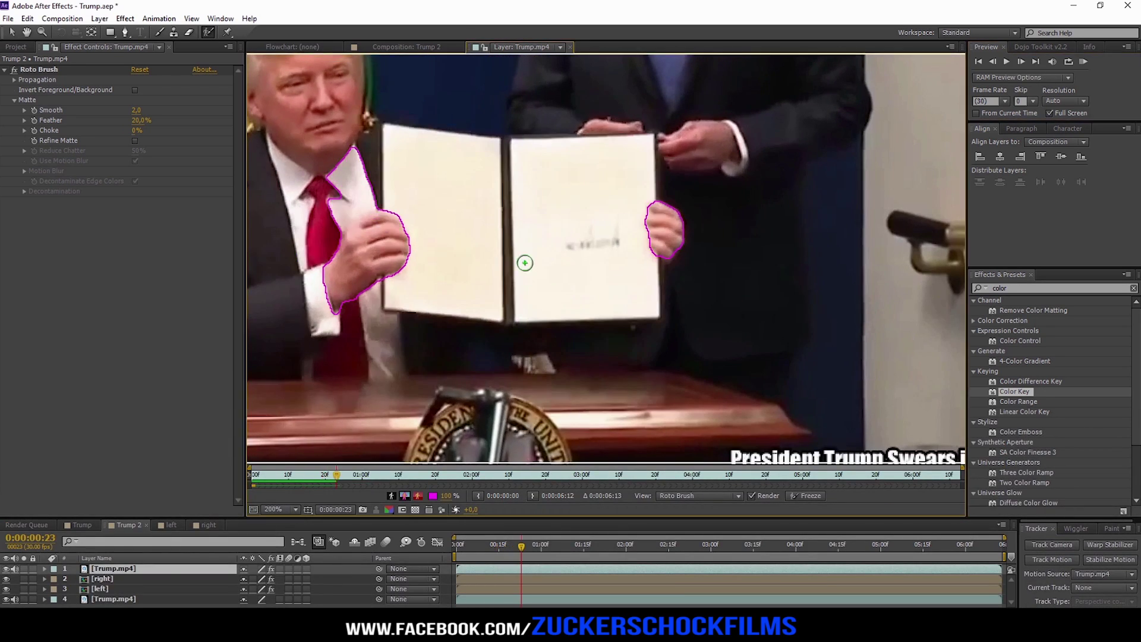
left_click(1006, 62)
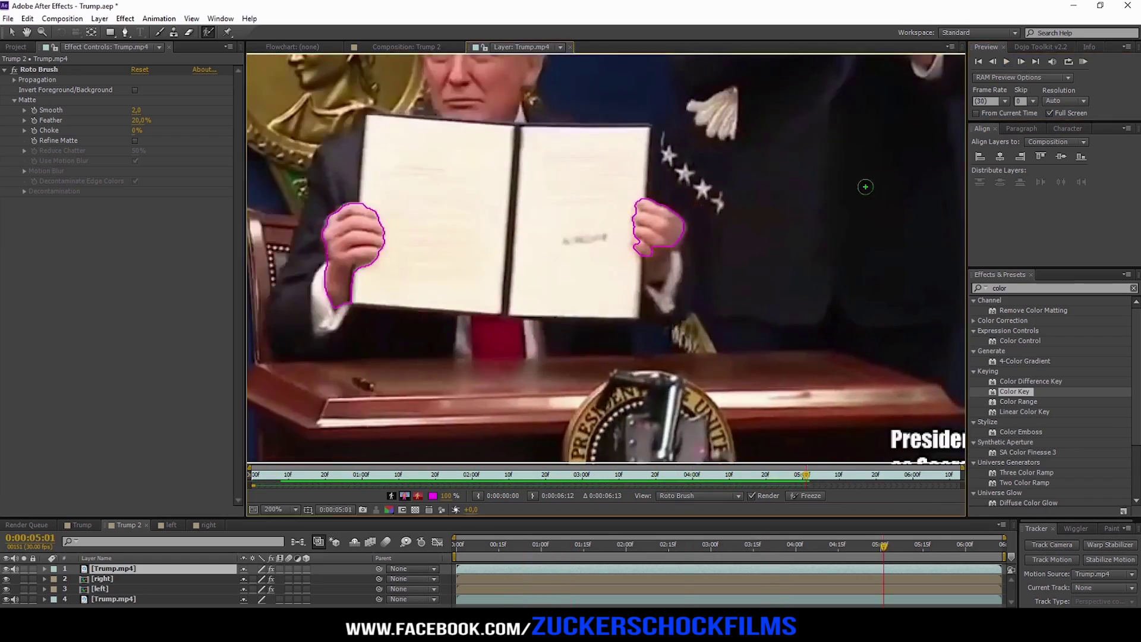
left_click_drag(453, 211, 516, 219)
key("space")
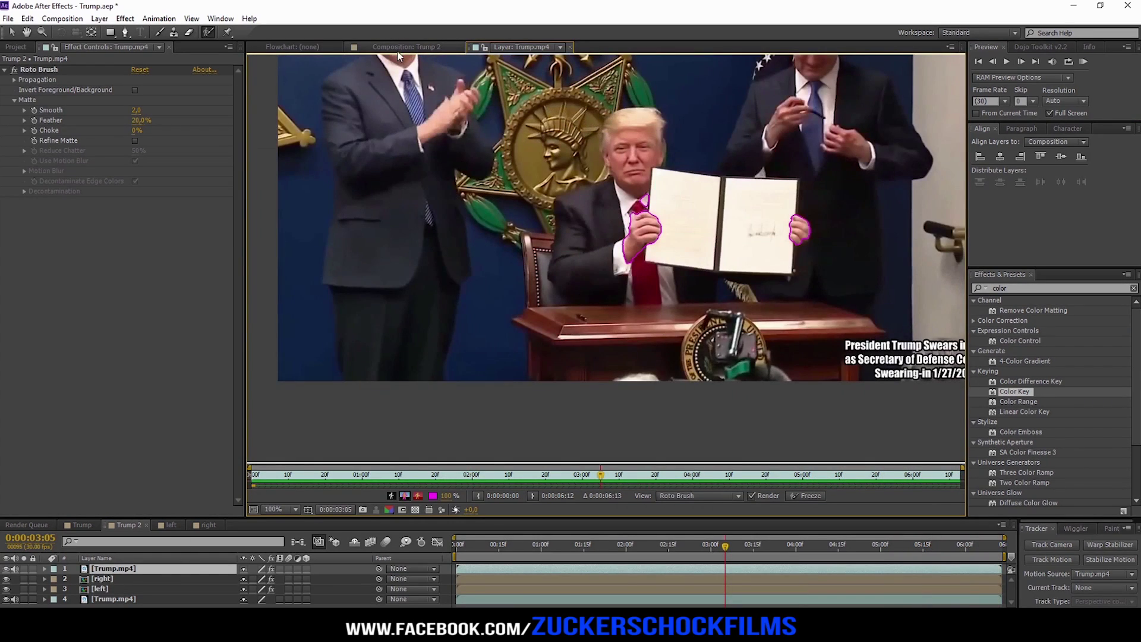
Step: Return to the Trump 2 composition and preview the hands in front of the replaced pages
left_click(403, 50)
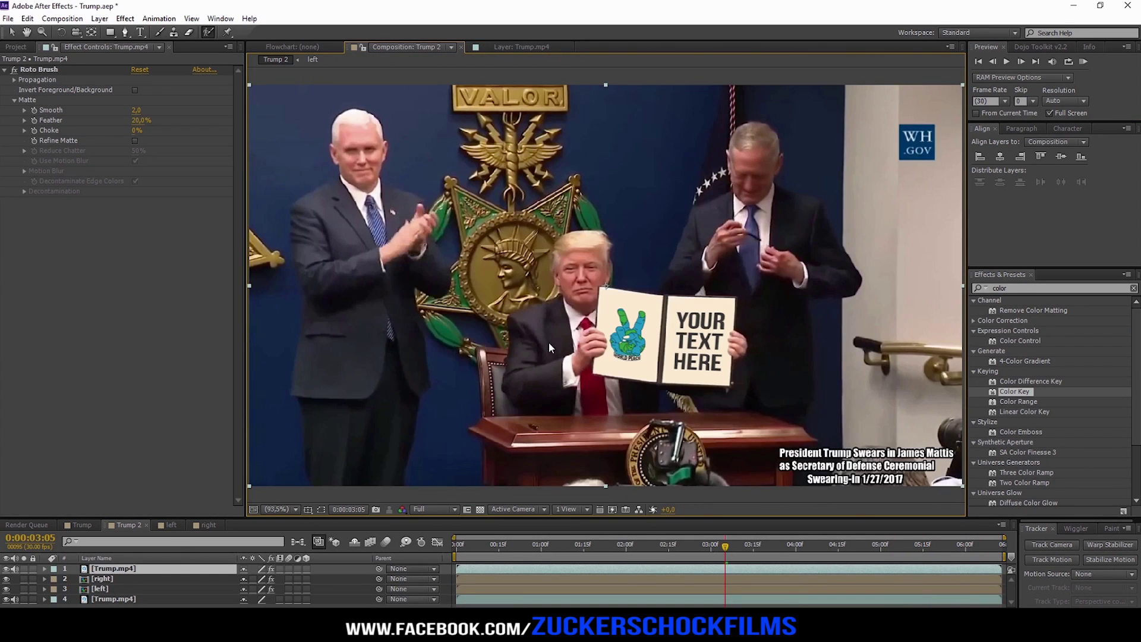
key("KP_0")
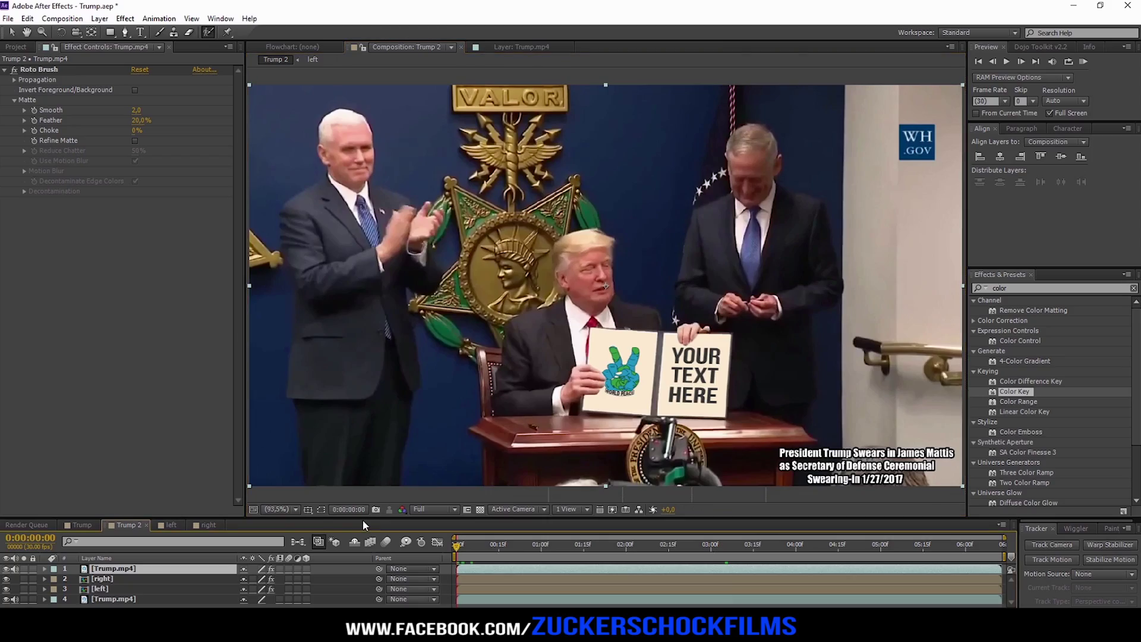